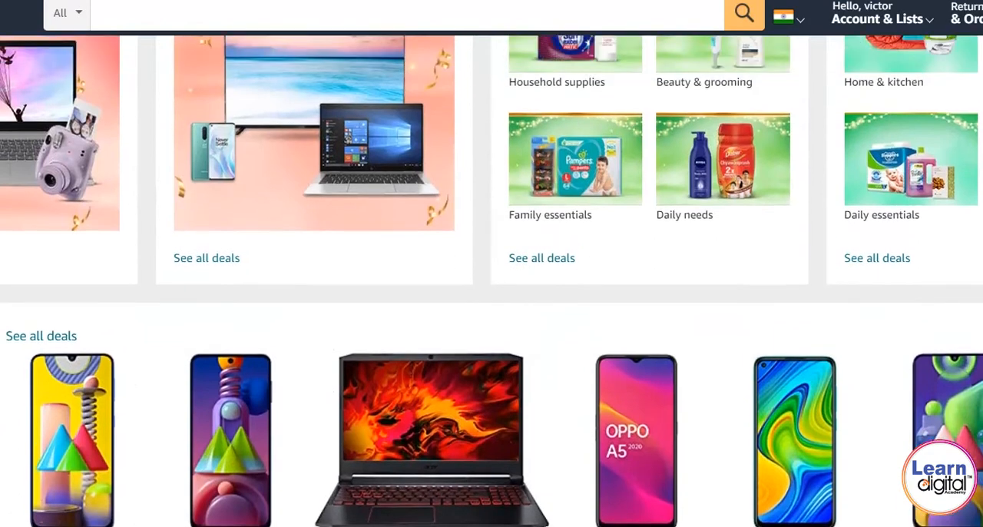
Browse the festive offers and the row of phone and laptop deals on the Amazon homepage.
scroll(491, 276, up, 3)
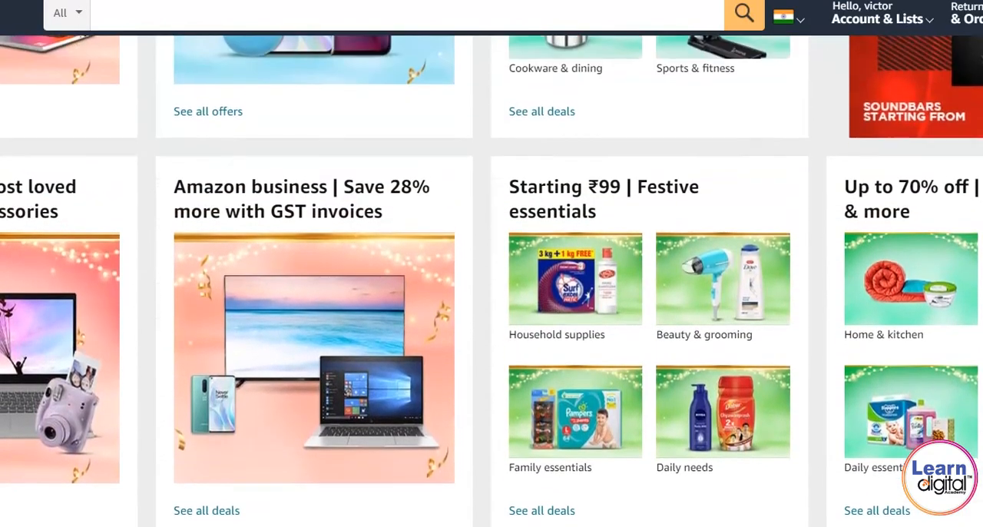
scroll(491, 277, up, 1)
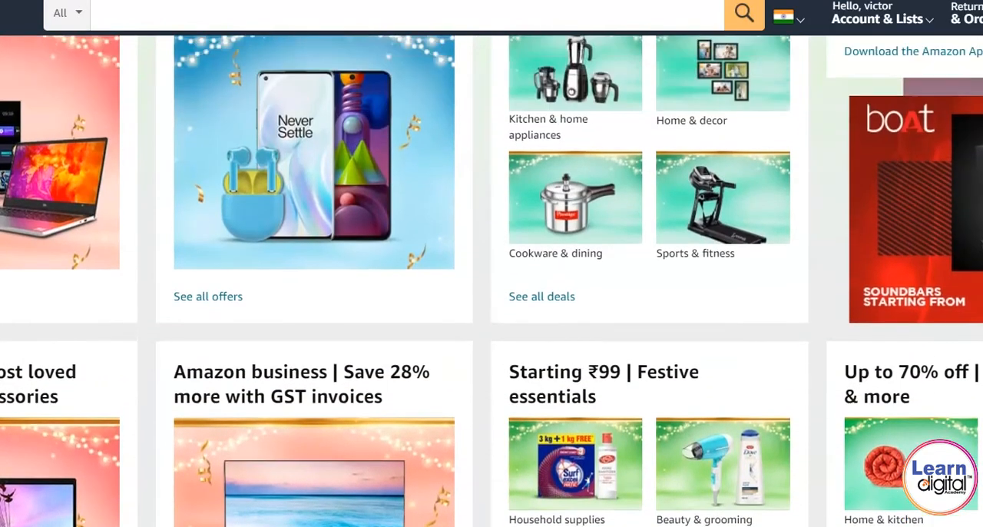
scroll(492, 276, up, 2)
scroll(491, 277, down, 2)
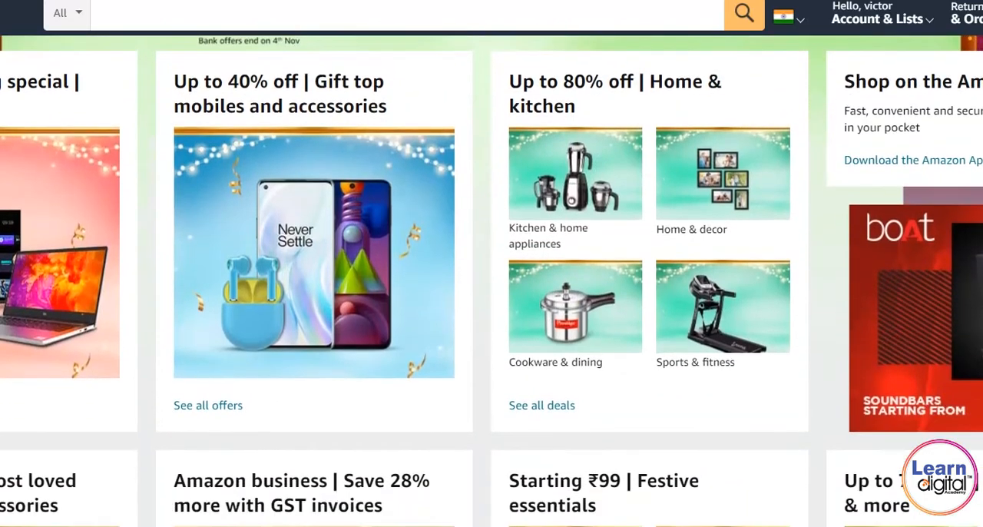
scroll(492, 276, down, 5)
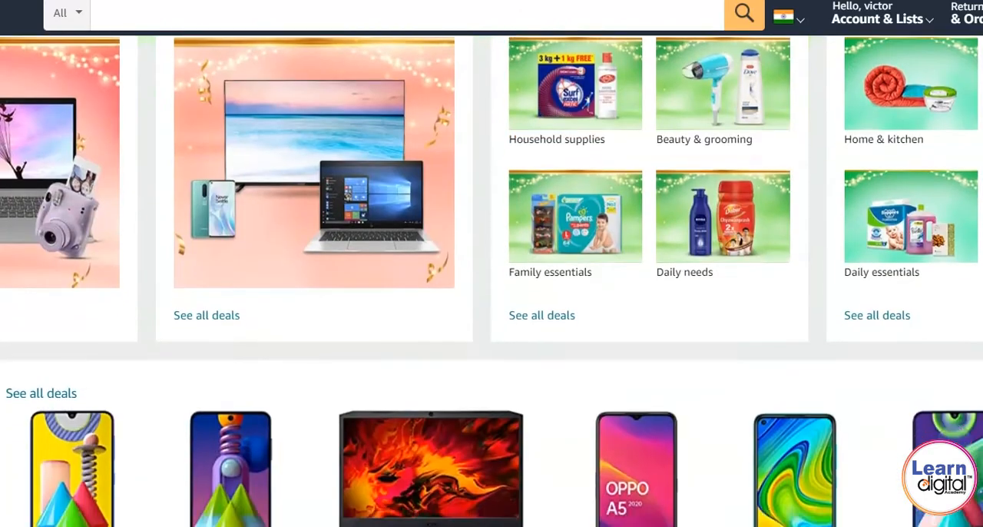
scroll(492, 276, down, 2)
scroll(491, 277, up, 1)
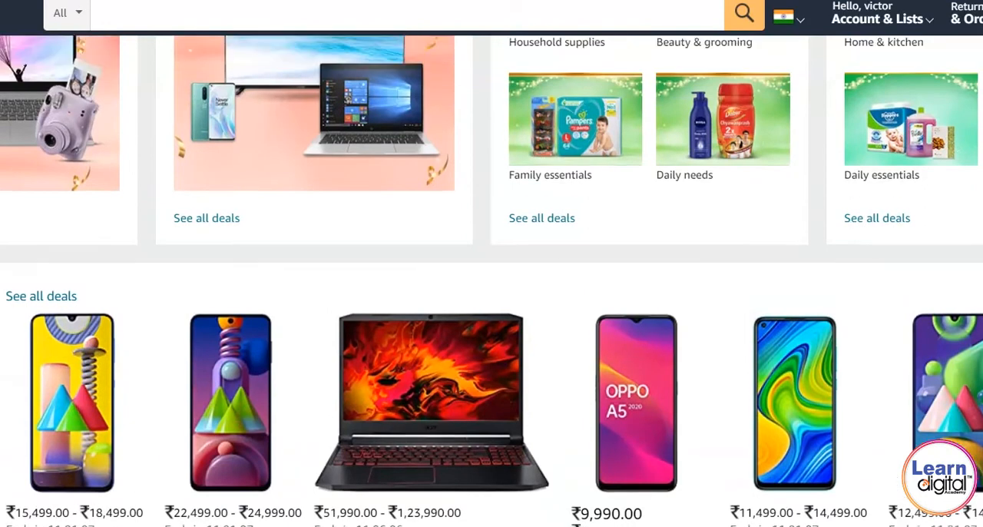
scroll(492, 276, down, 3)
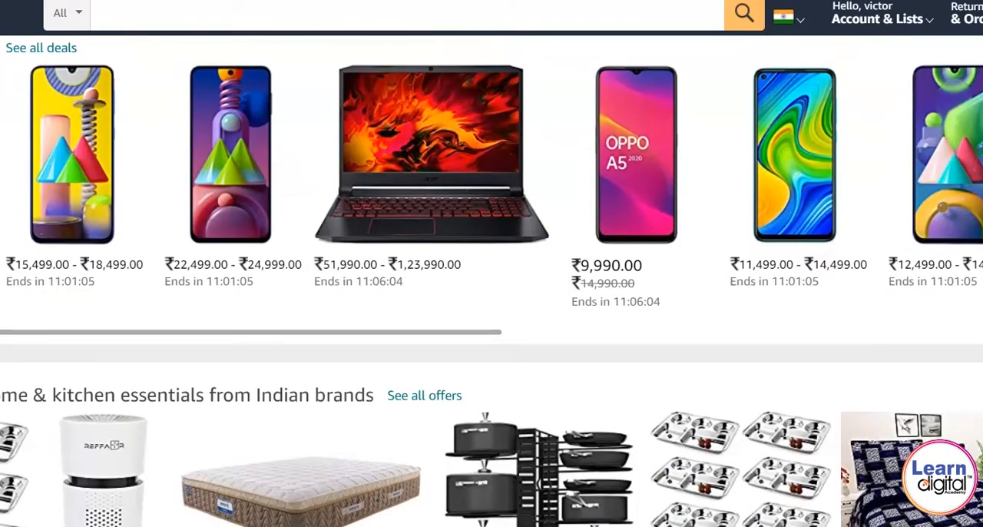
Open the homepage deal for the gaming laptop and look through the laptops on offer.
click(445, 98)
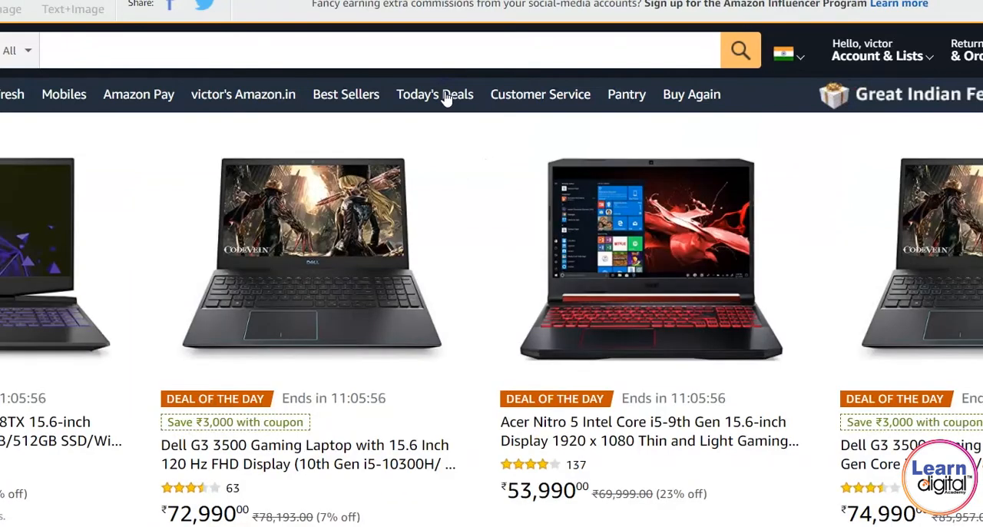
scroll(446, 97, down, 4)
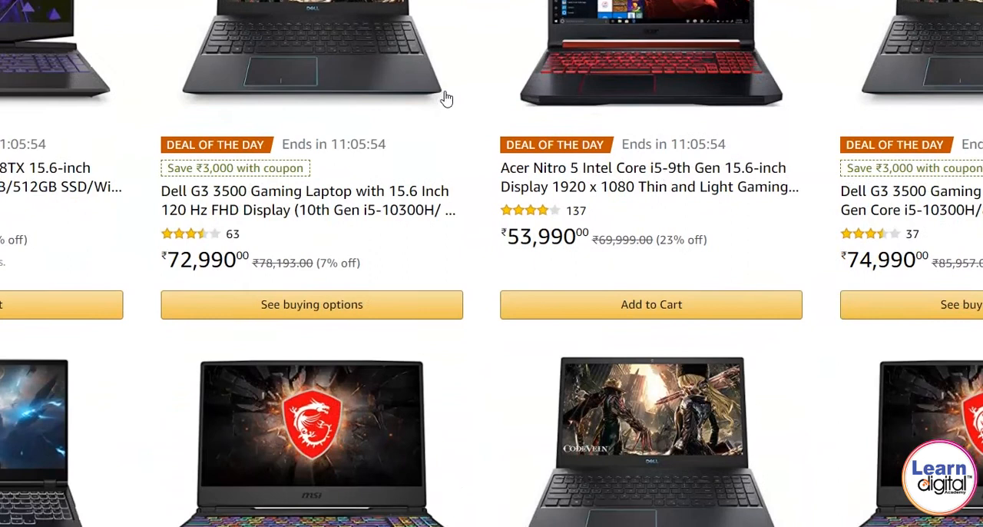
scroll(445, 97, down, 1)
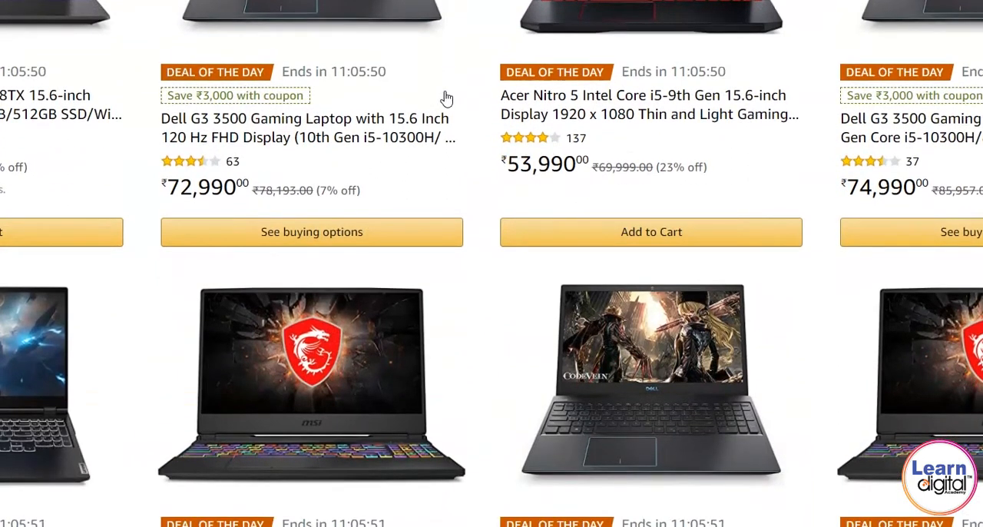
scroll(445, 97, down, 2)
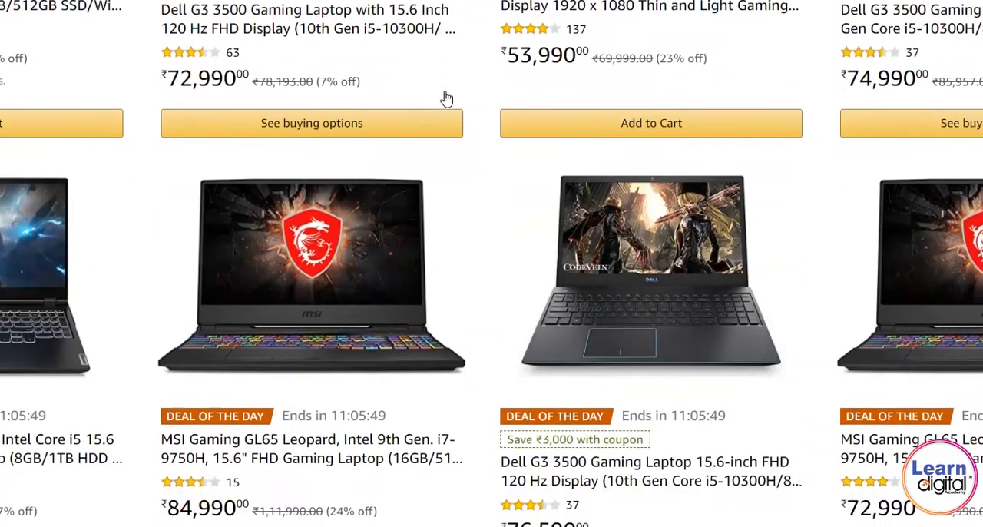
scroll(446, 97, down, 3)
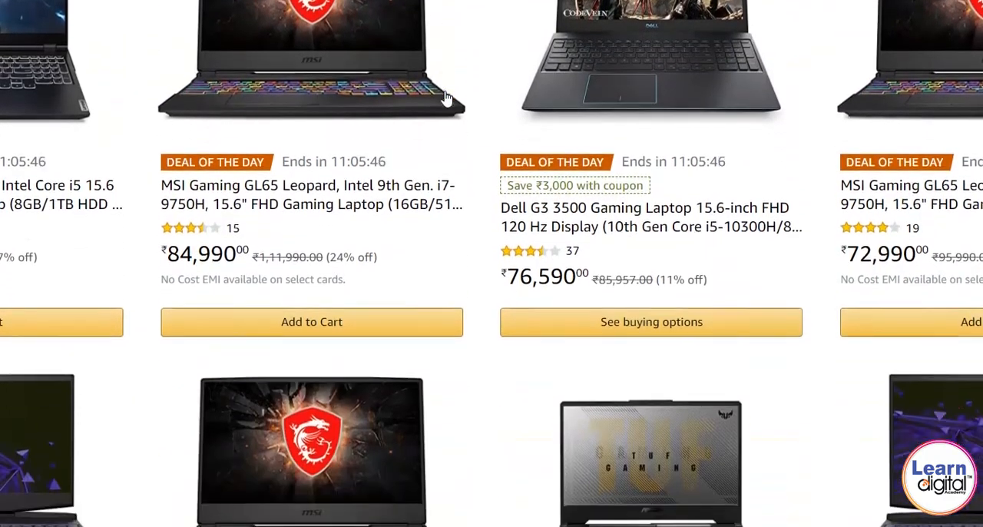
scroll(445, 98, down, 2)
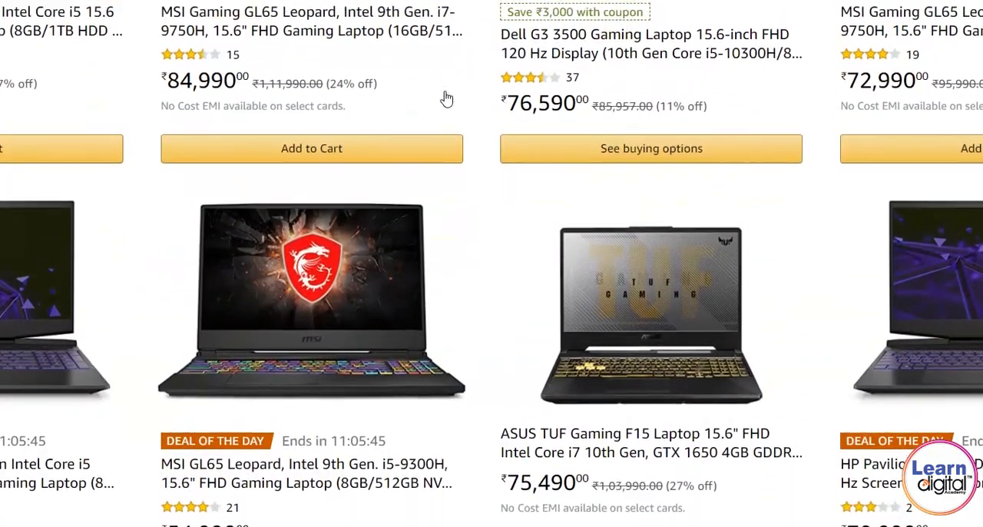
scroll(446, 97, up, 7)
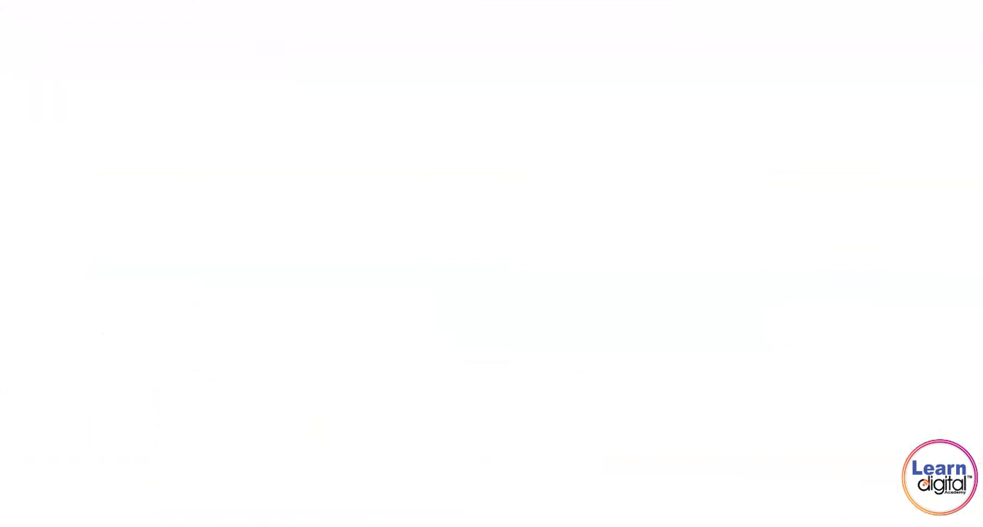
Find the Amazon Associates site with a Google search for "amazon associates" and start the sign-up.
text(ama)
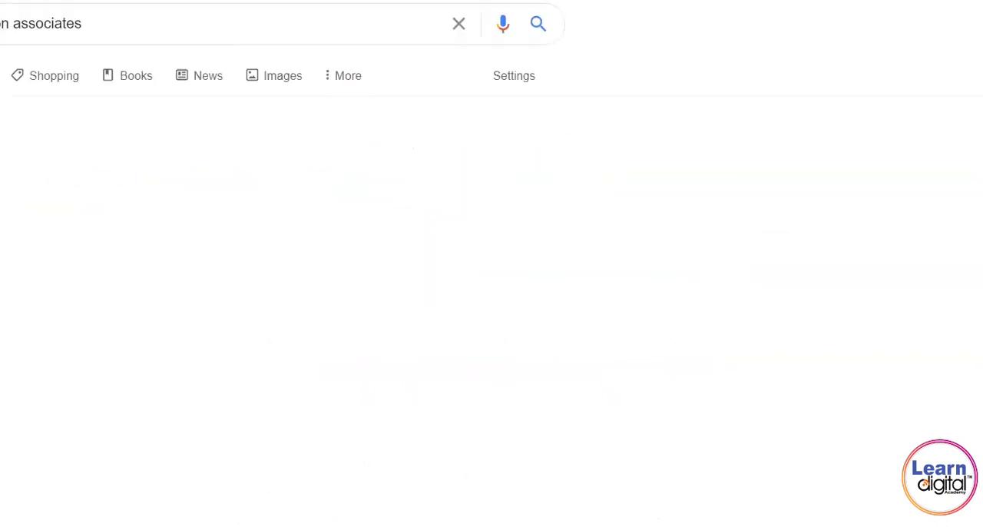
click(130, 178)
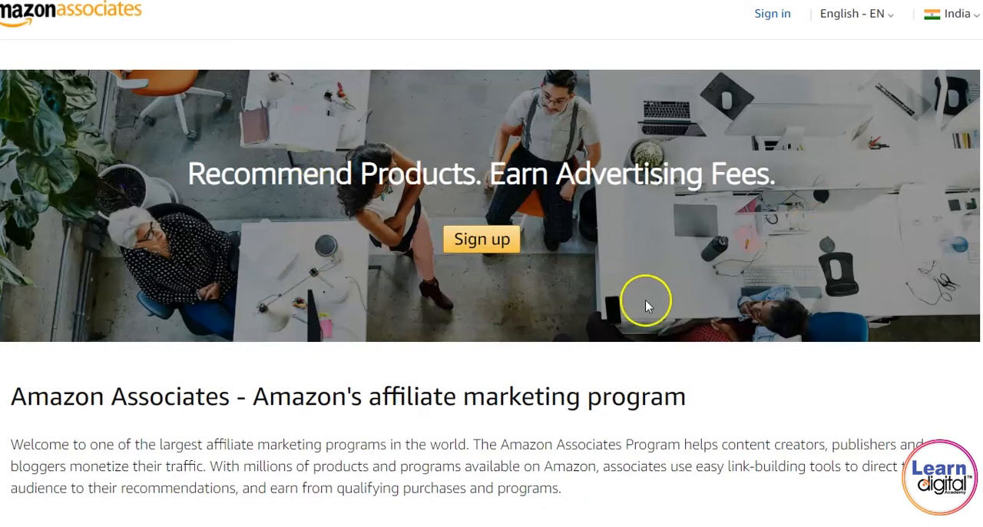
click(510, 243)
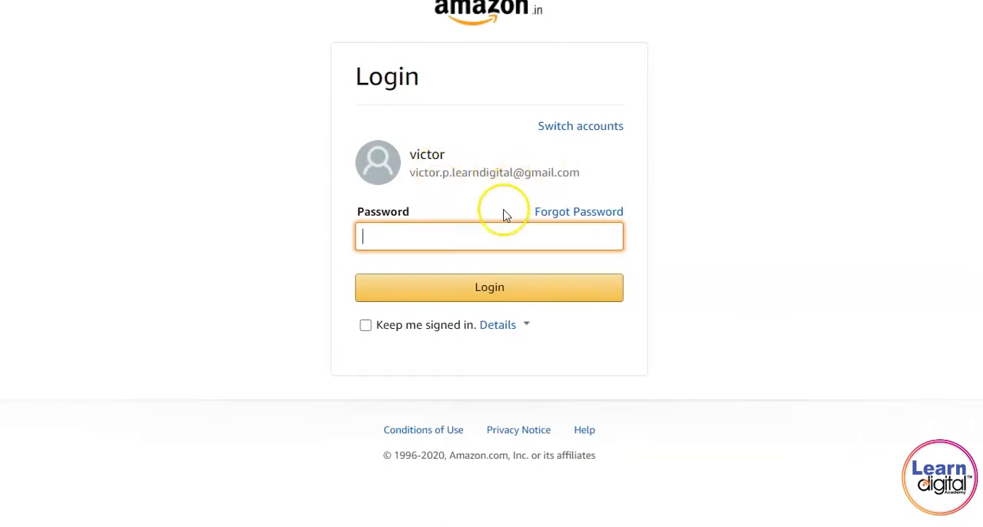
Fill in the saved account password and log in to the Amazon account.
click(495, 235)
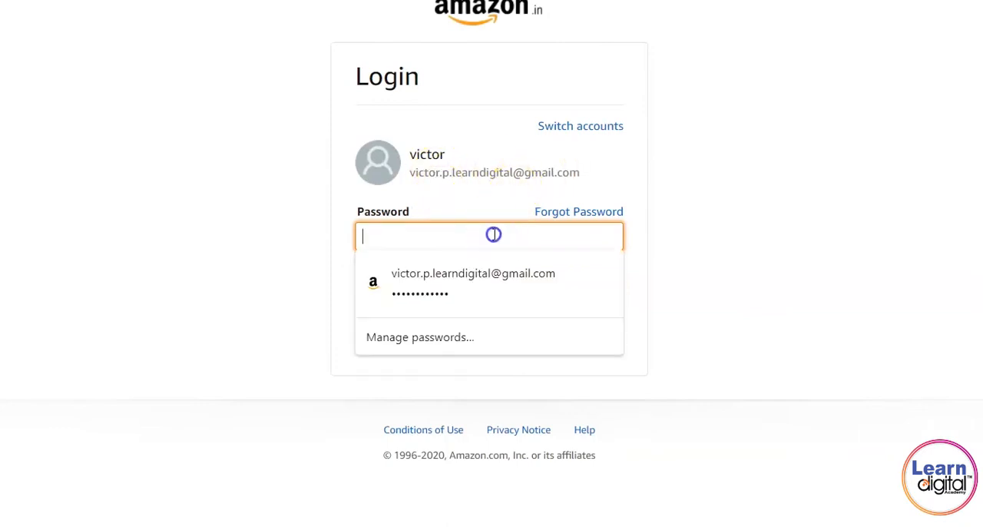
click(489, 301)
click(491, 301)
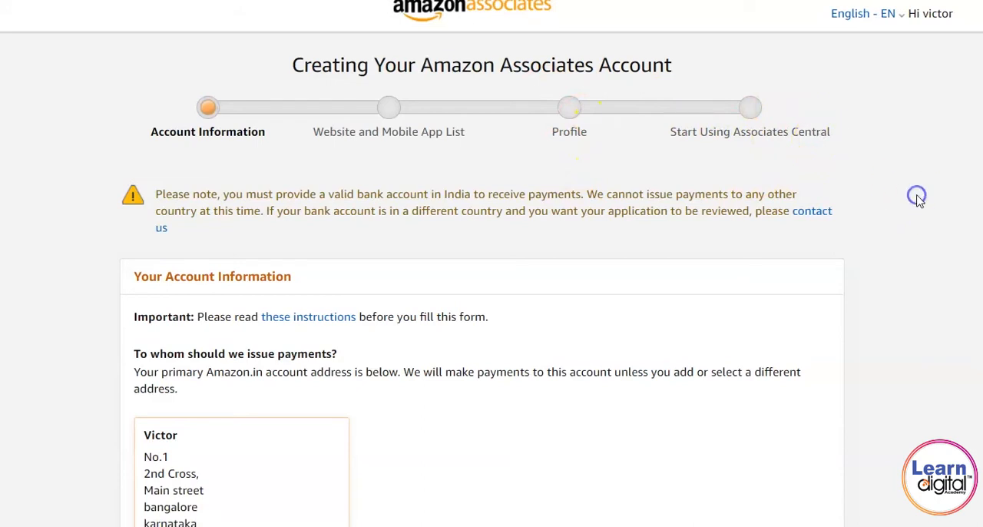
Answer No to being a U.S. person for tax purposes and continue to the website and mobile app list.
scroll(918, 201, down, 3)
scroll(919, 202, down, 5)
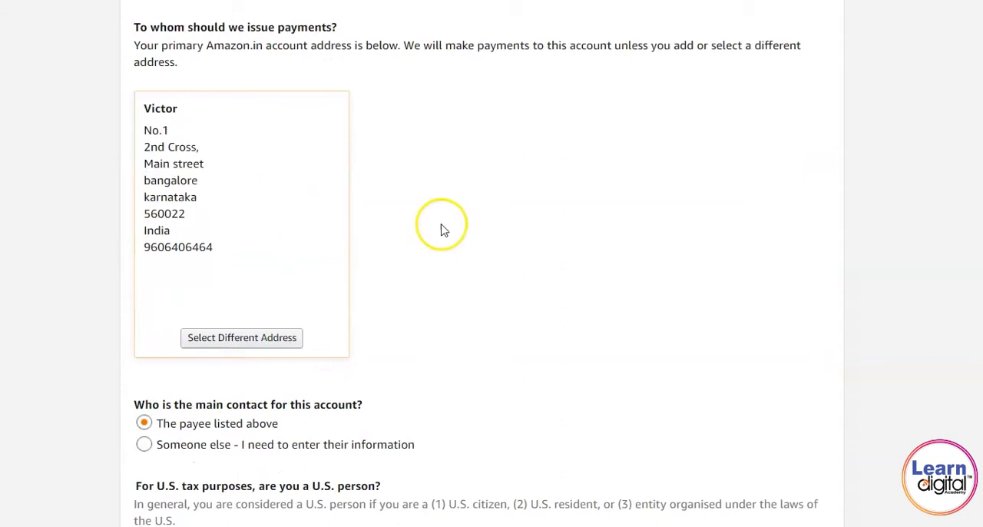
scroll(814, 232, down, 4)
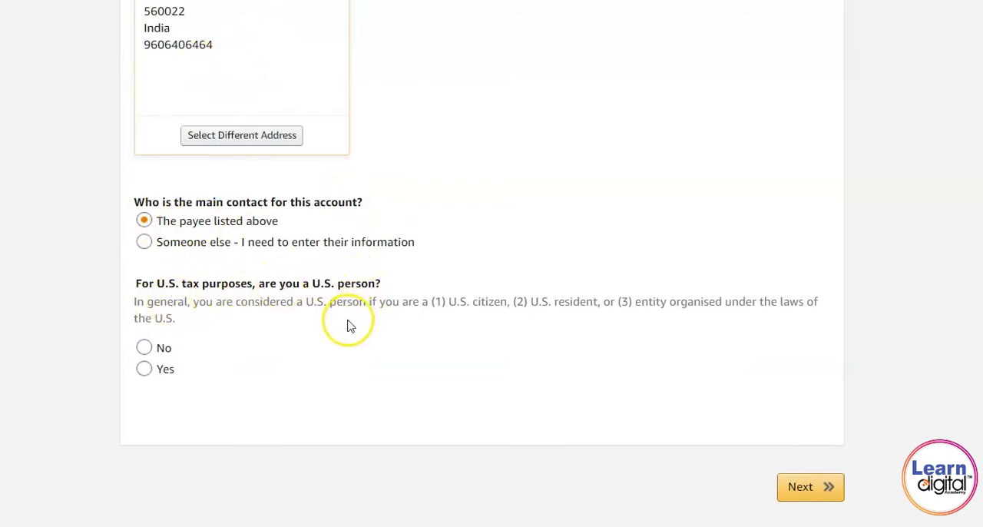
click(143, 350)
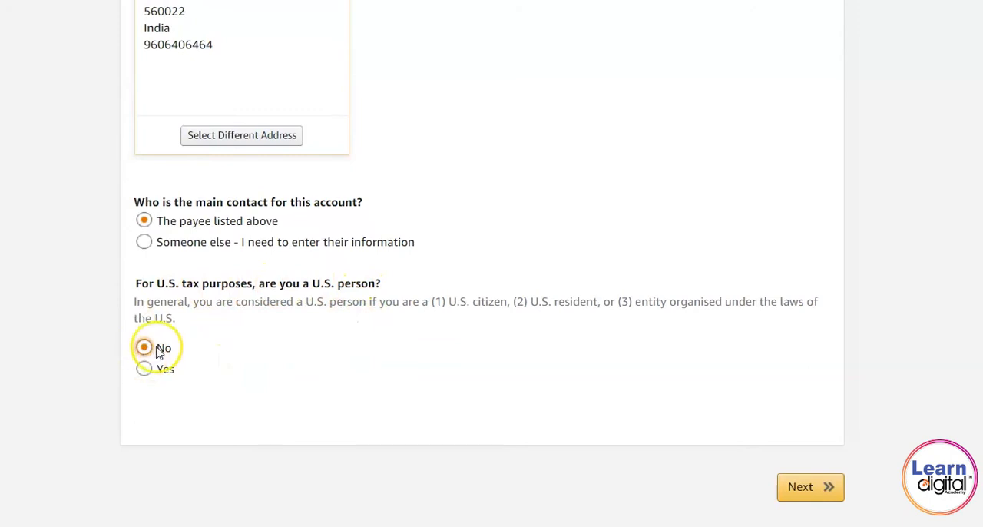
click(806, 489)
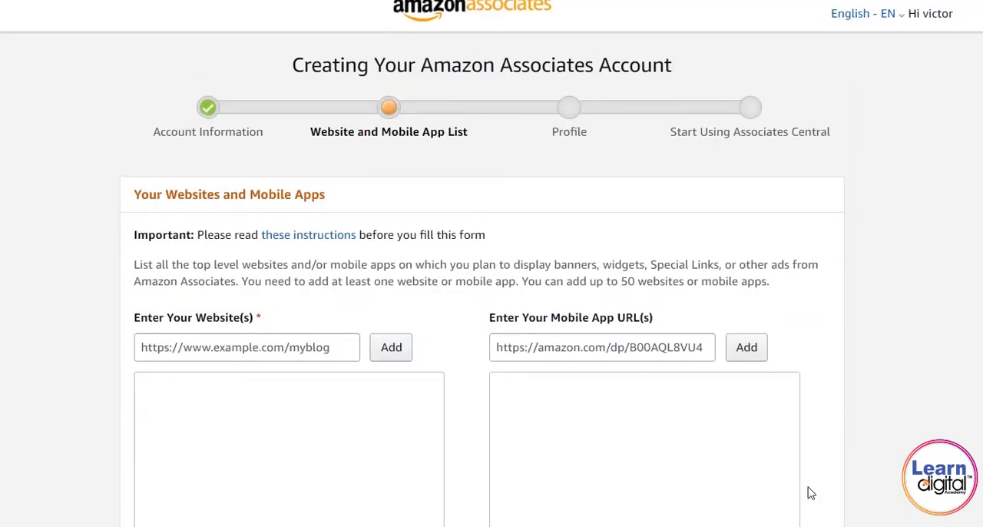
click(271, 347)
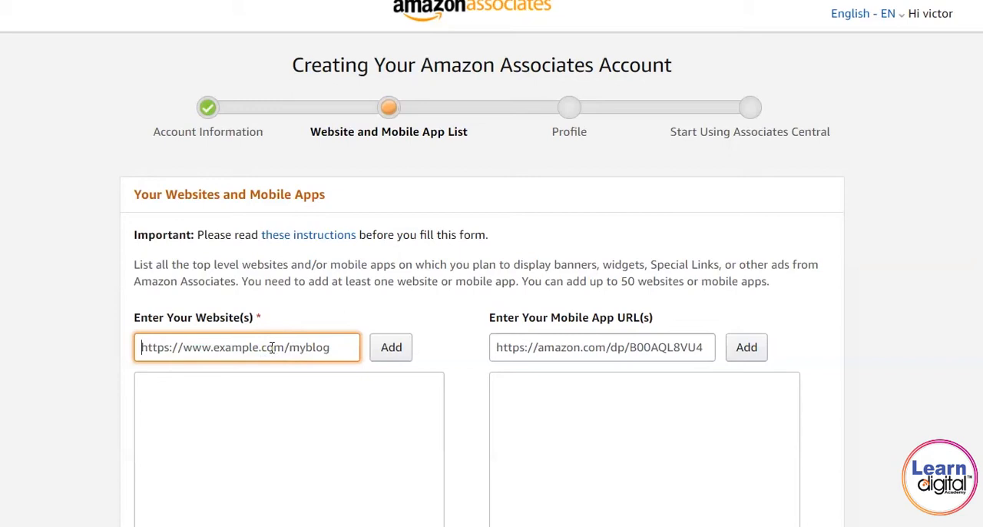
text(https)
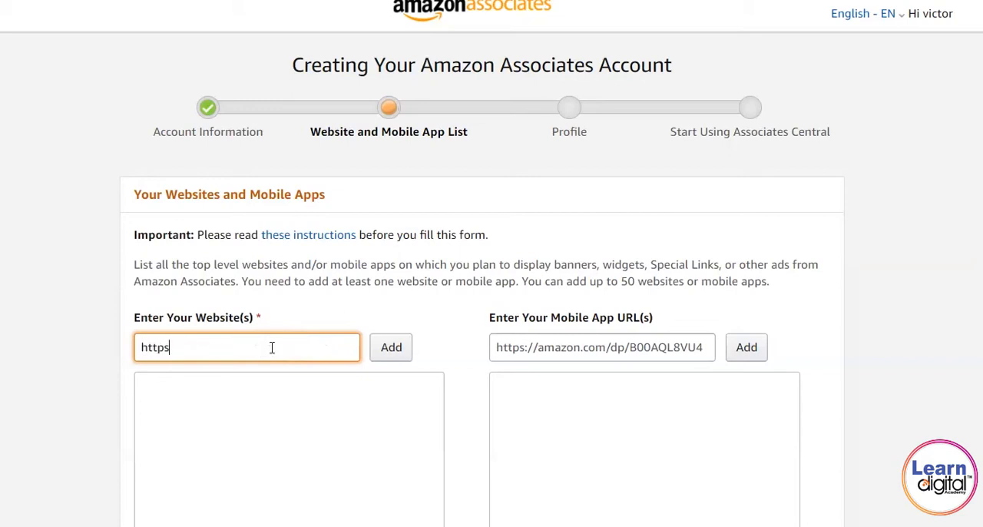
text(://www.learndigital.co/)
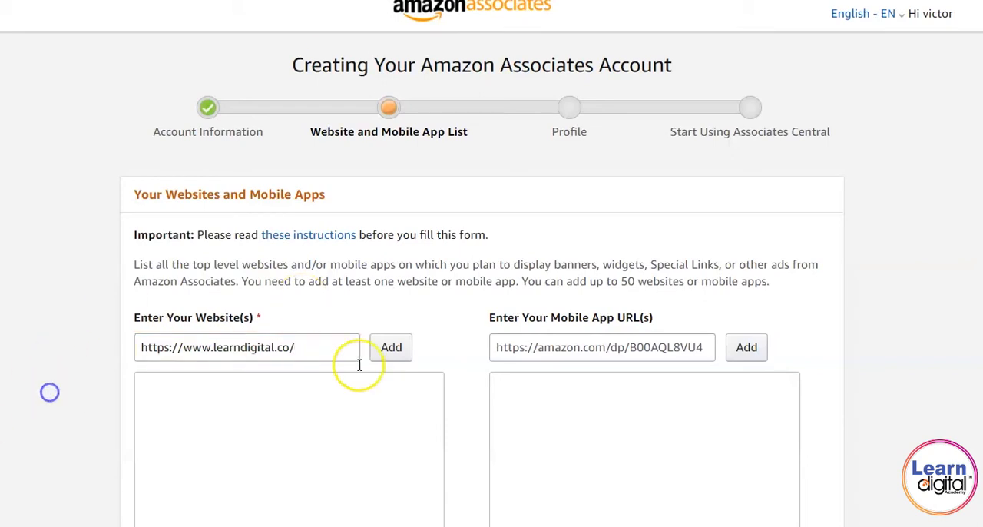
click(391, 350)
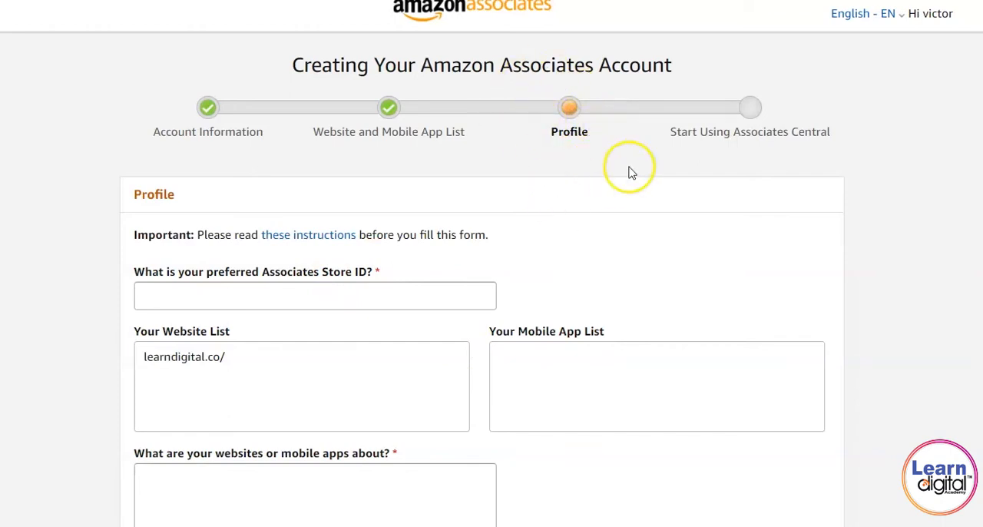
Enter the preferred Associates Store ID in the profile form.
click(252, 294)
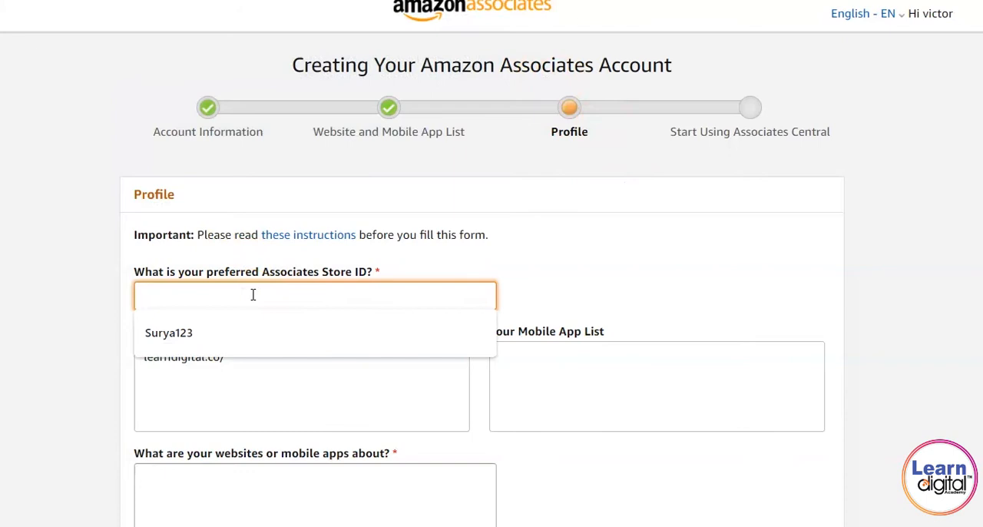
text(Victor)
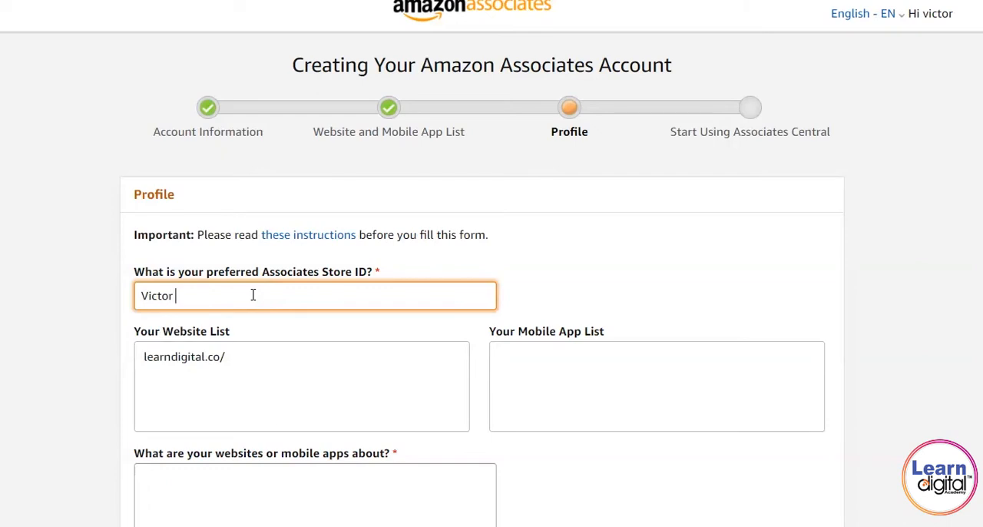
text(new)
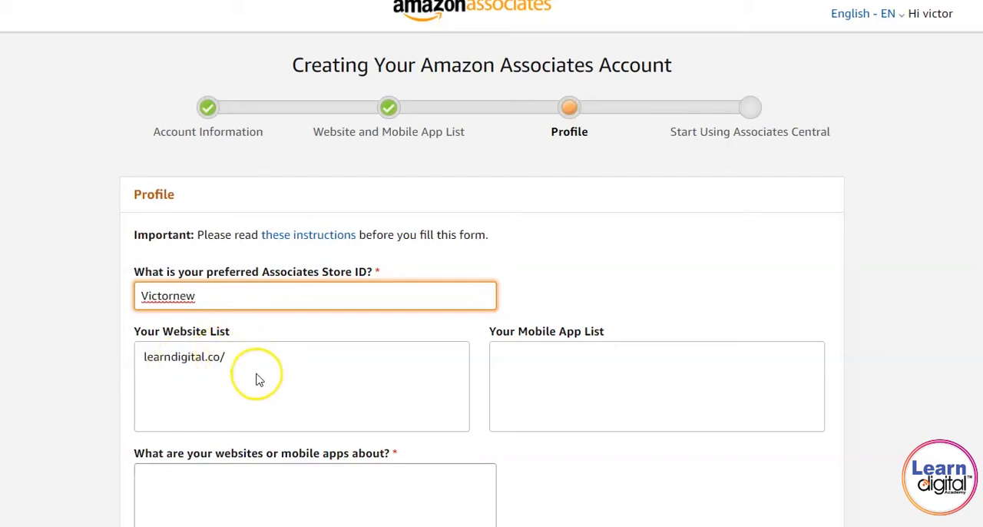
Decline the Grammarly quick tour that covers the website description field.
click(256, 491)
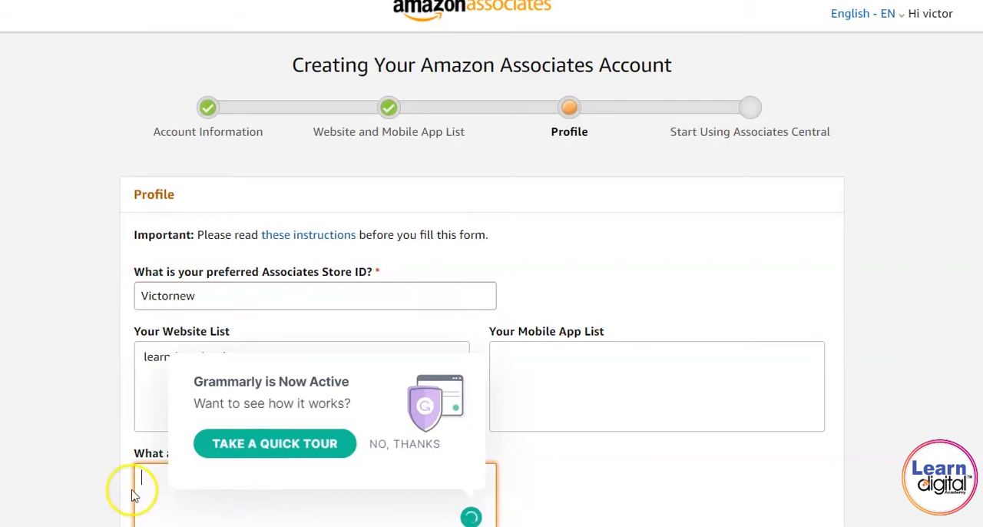
click(62, 427)
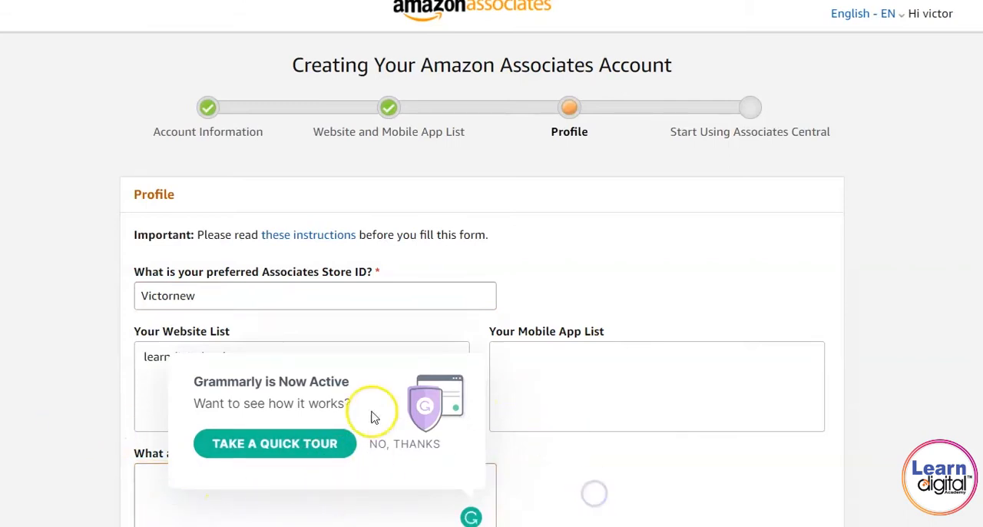
click(404, 444)
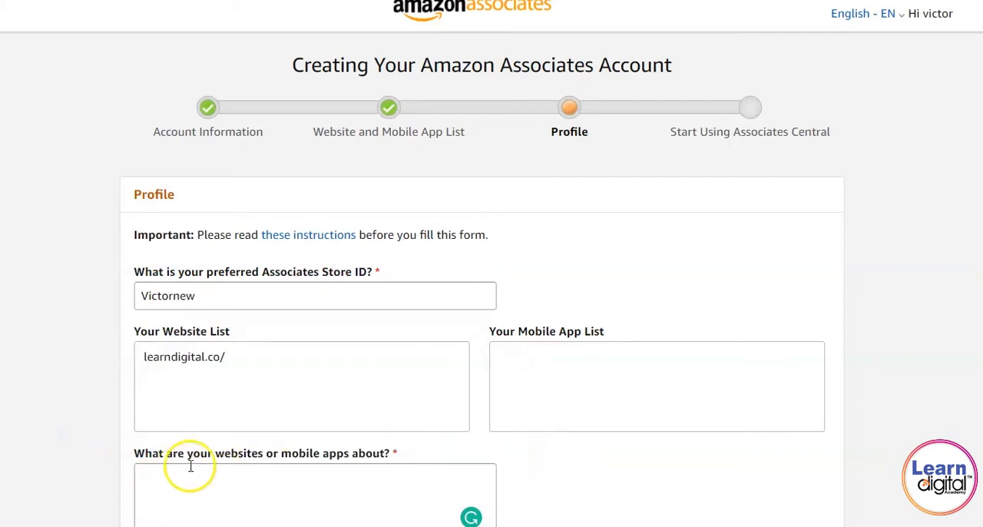
Describe the website as "A Digital Marketing website, where we teach professional to become a DM Expert.".
click(304, 482)
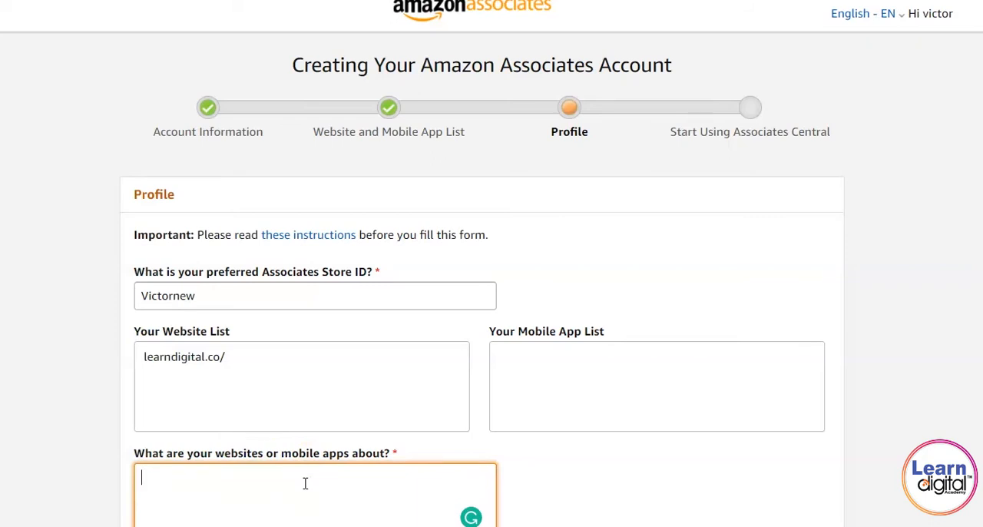
text(A Digital Marketi)
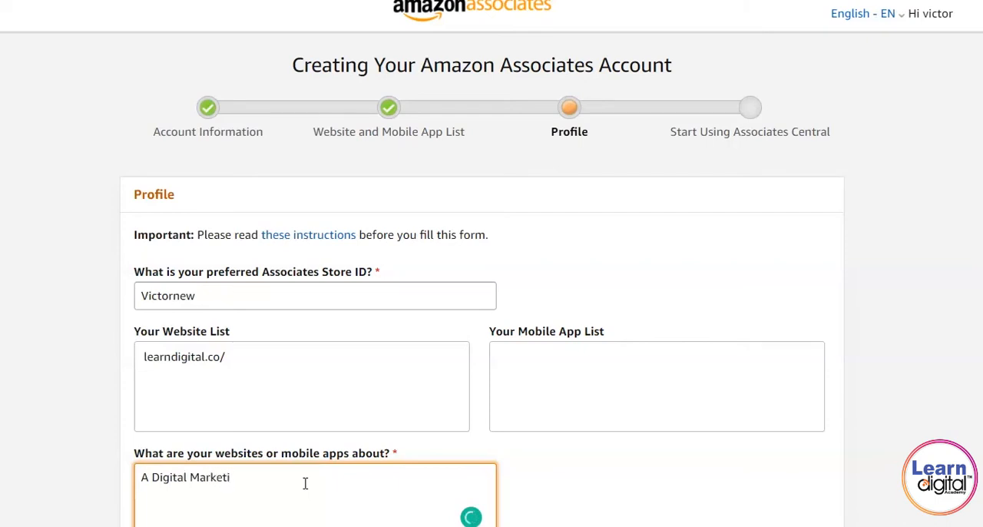
text(ng website, where we teach)
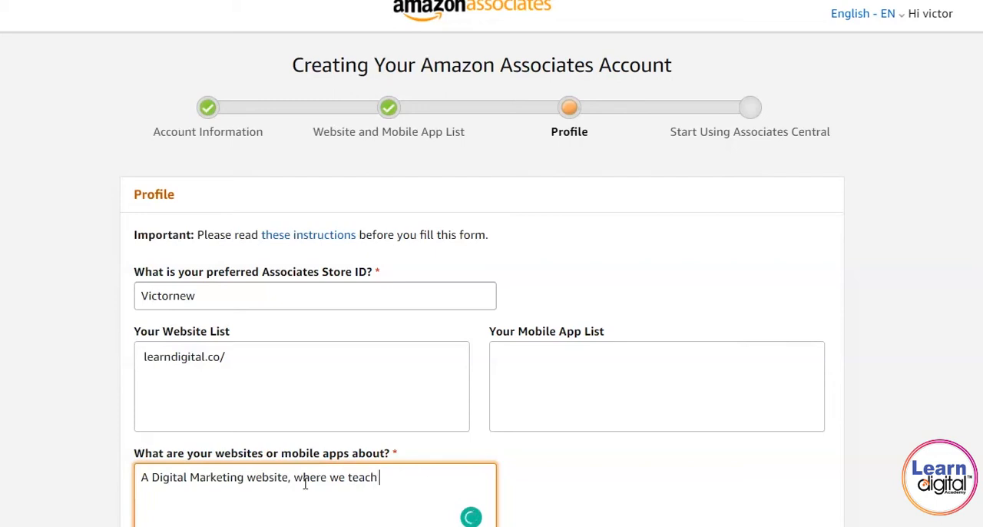
text(onal to be co)
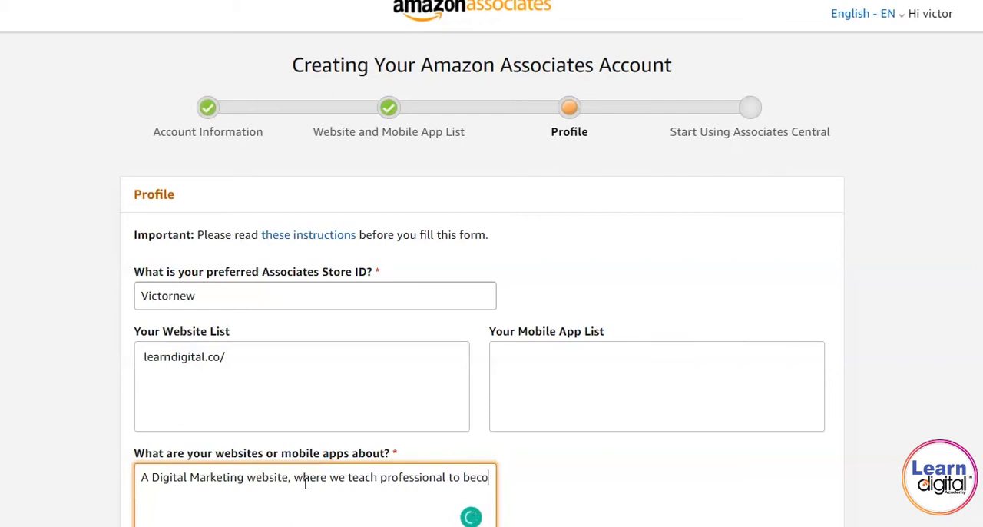
text(me)
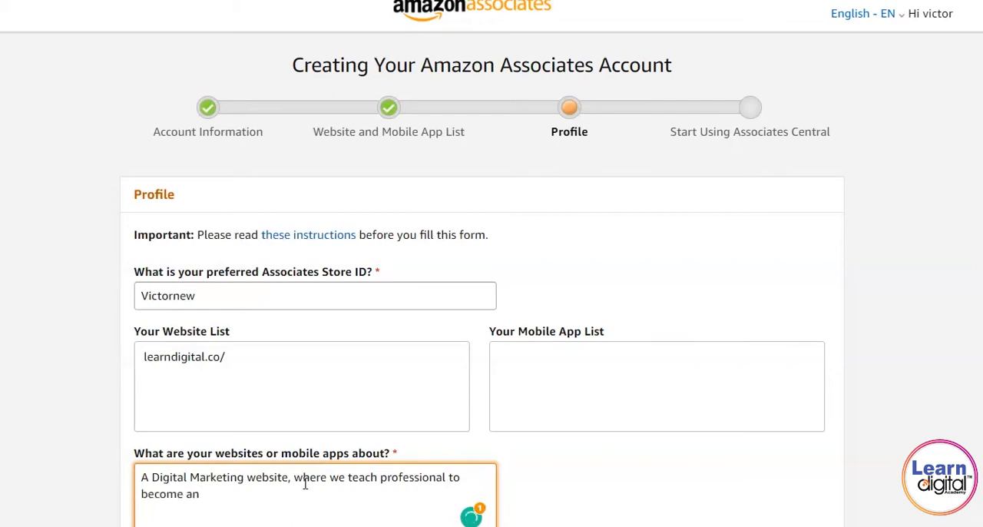
text( a DM Expert.)
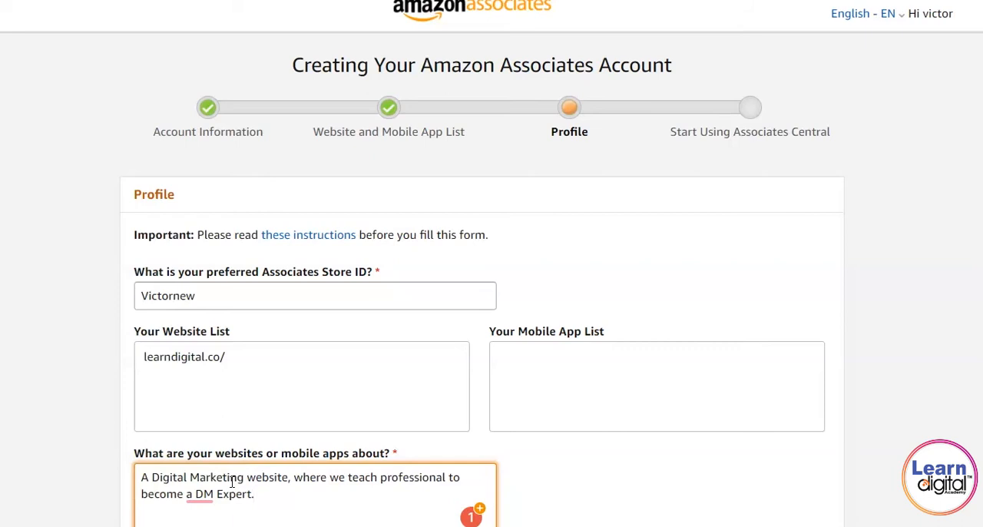
click(331, 1)
Set the website's primary topic to Education/ School /Reference/News.
scroll(492, 269, down, 5)
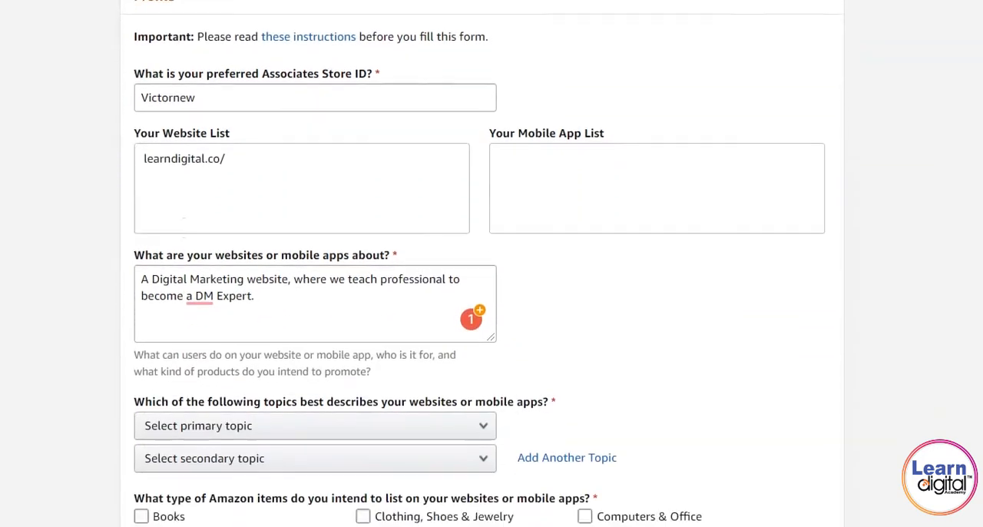
scroll(344, 289, down, 2)
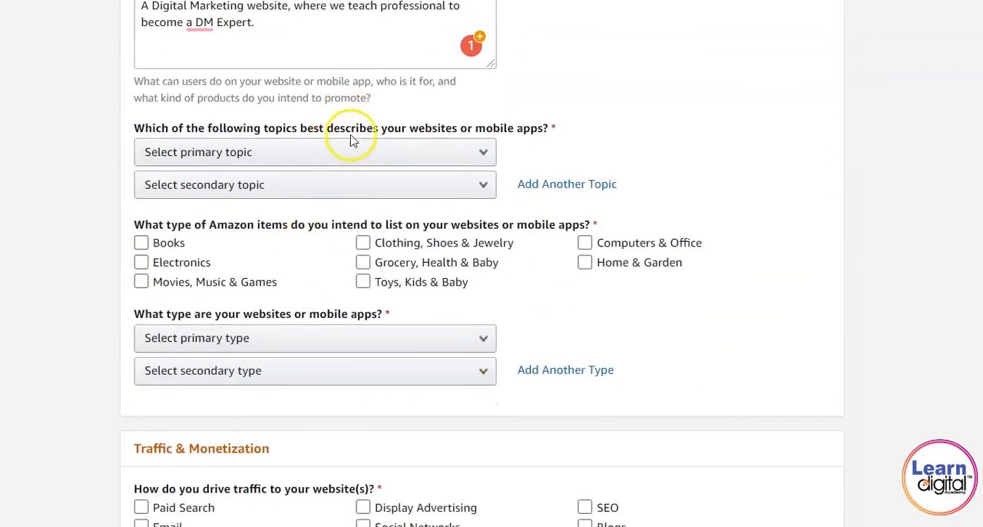
click(430, 154)
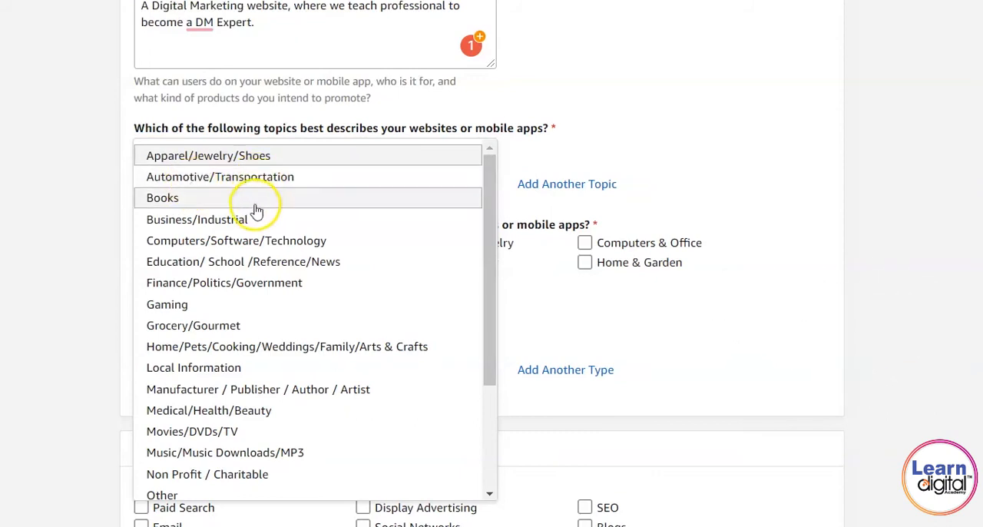
click(259, 263)
Select Books, Electronics and Computers & Office as the Amazon items to list, and set the primary website type to Content Website.
click(190, 240)
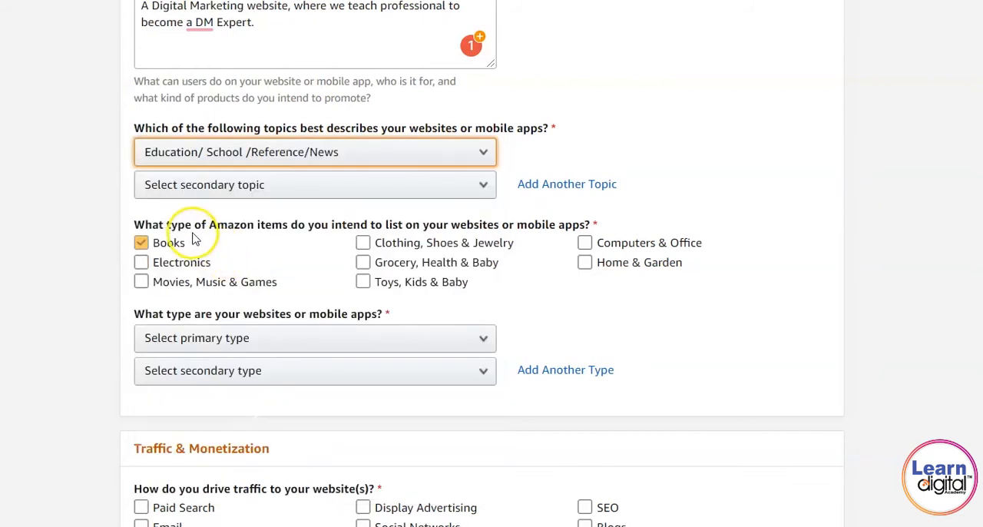
click(400, 243)
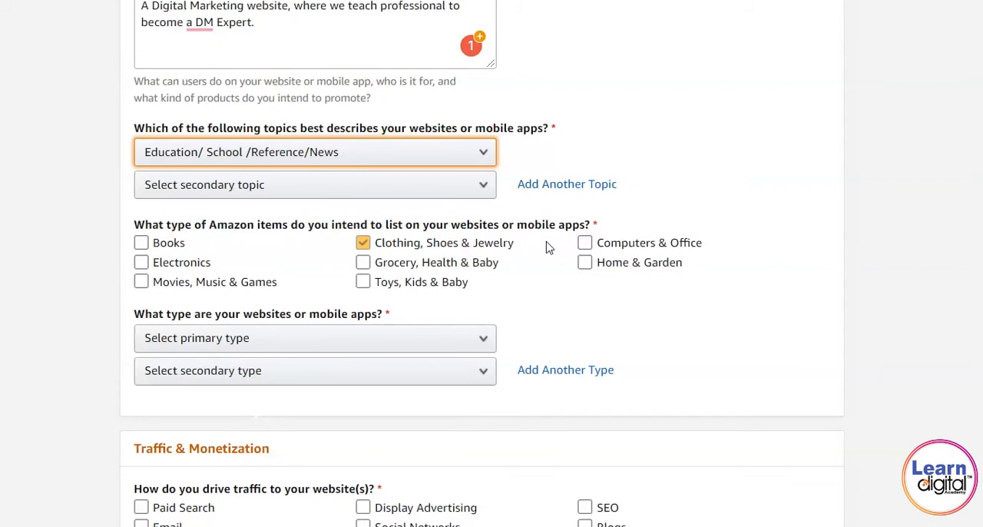
click(139, 243)
click(142, 264)
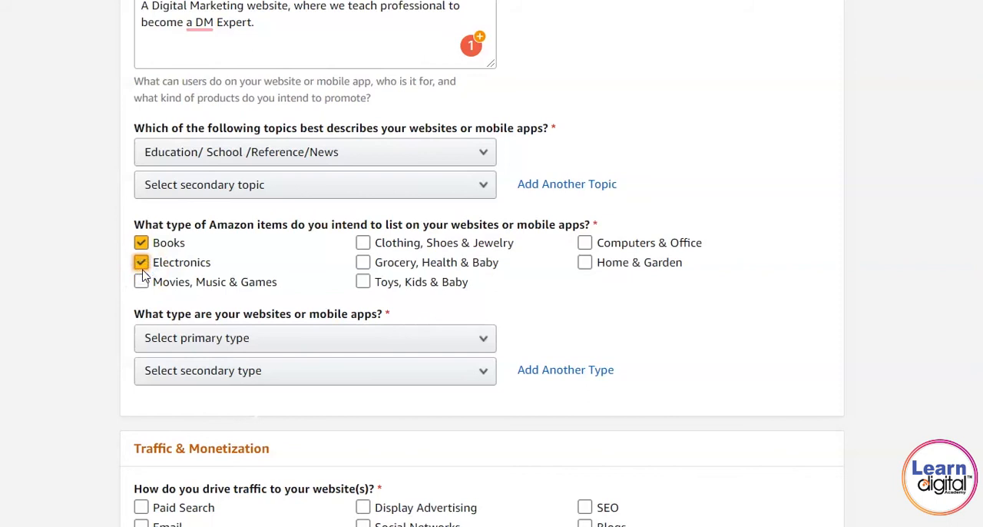
click(585, 242)
click(623, 246)
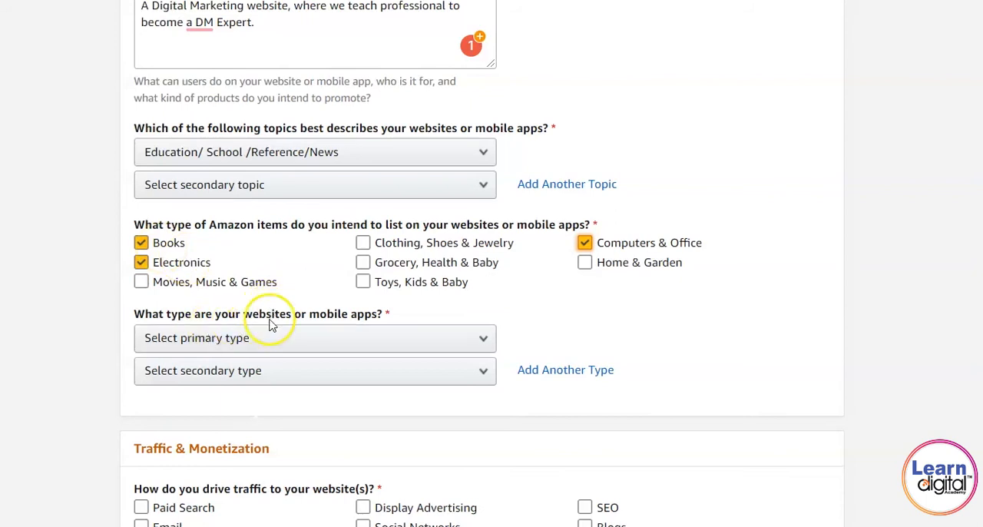
click(327, 340)
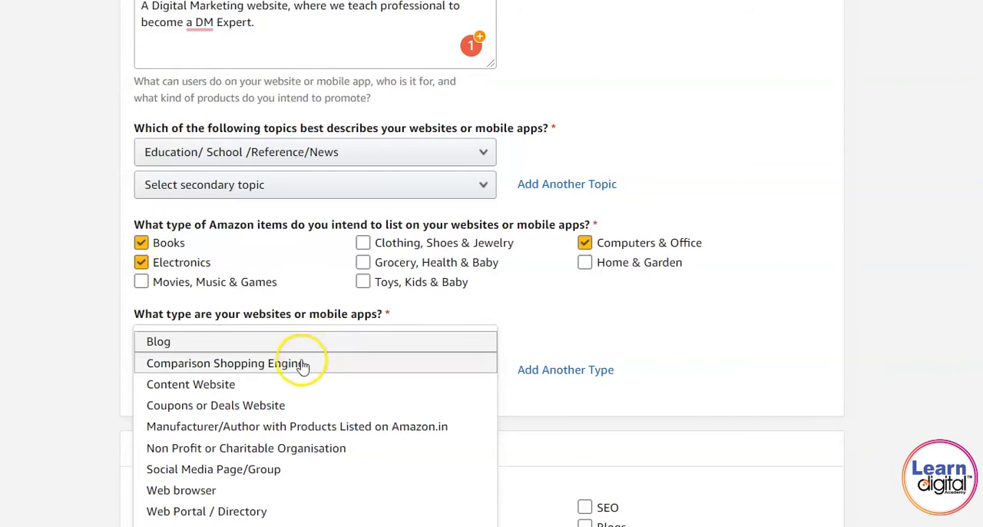
click(209, 393)
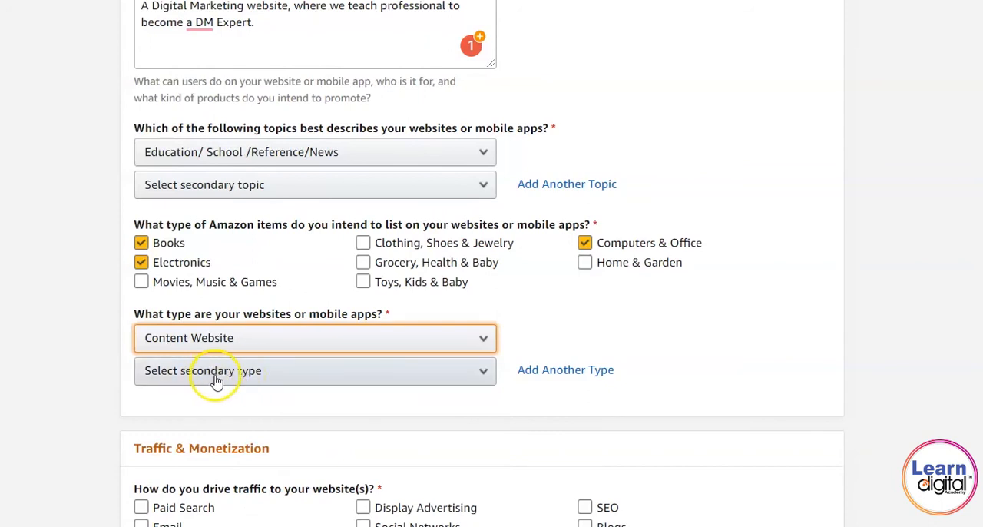
click(281, 192)
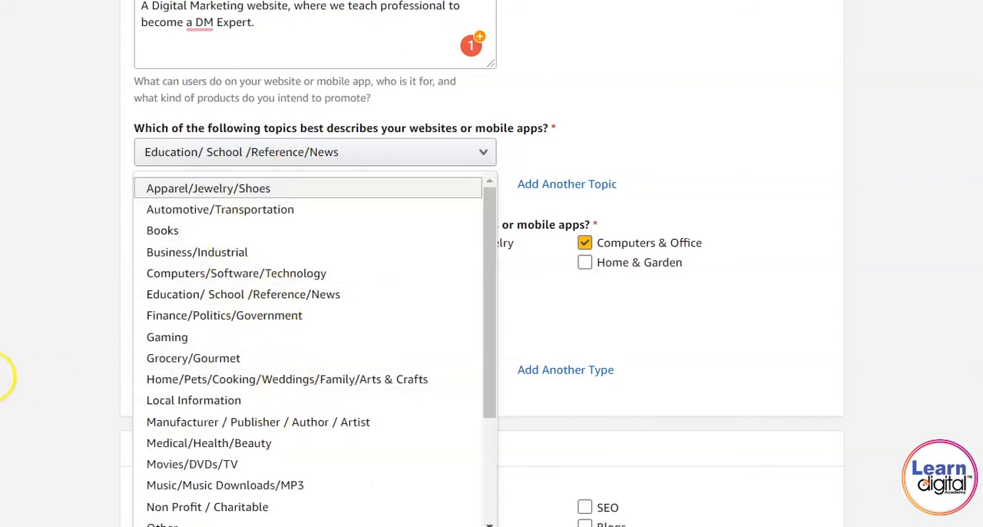
click(0, 377)
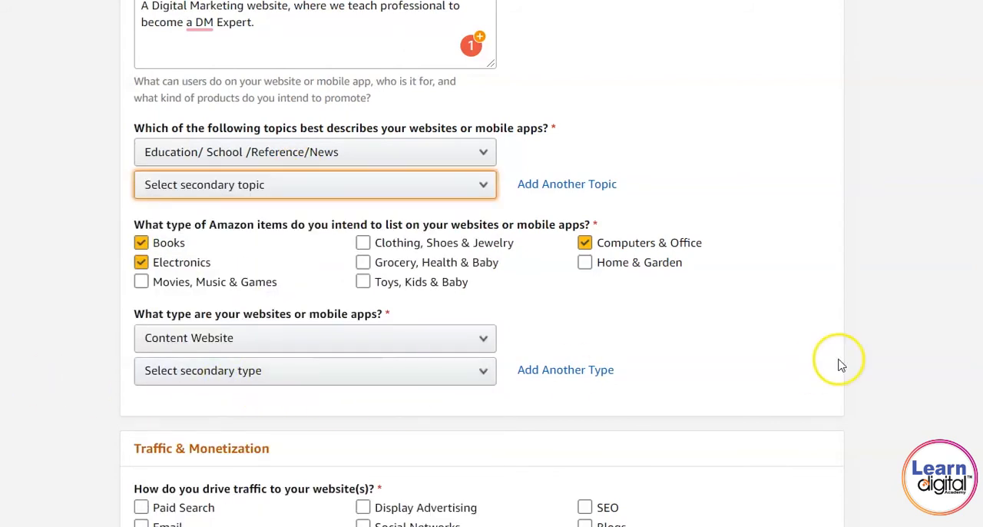
key(Down)
key(Down)
key(Down)
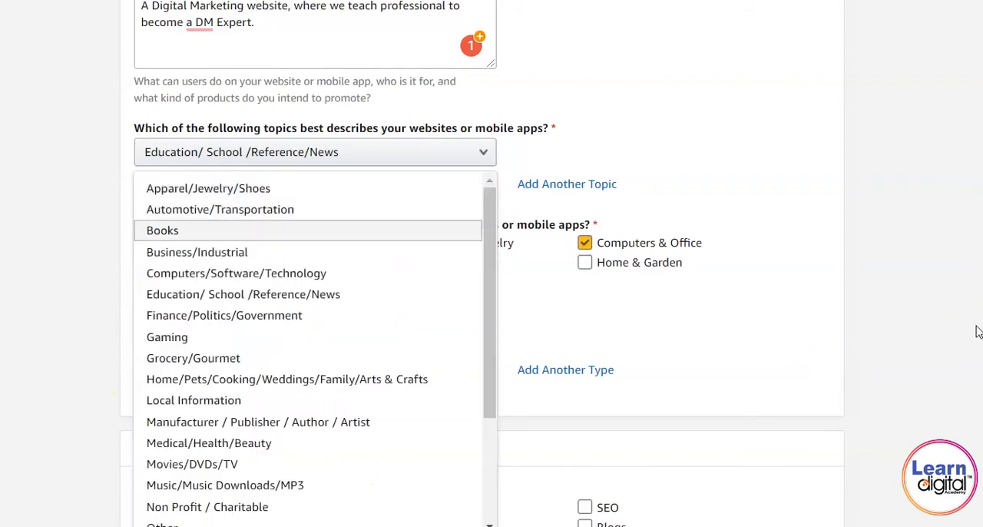
click(977, 330)
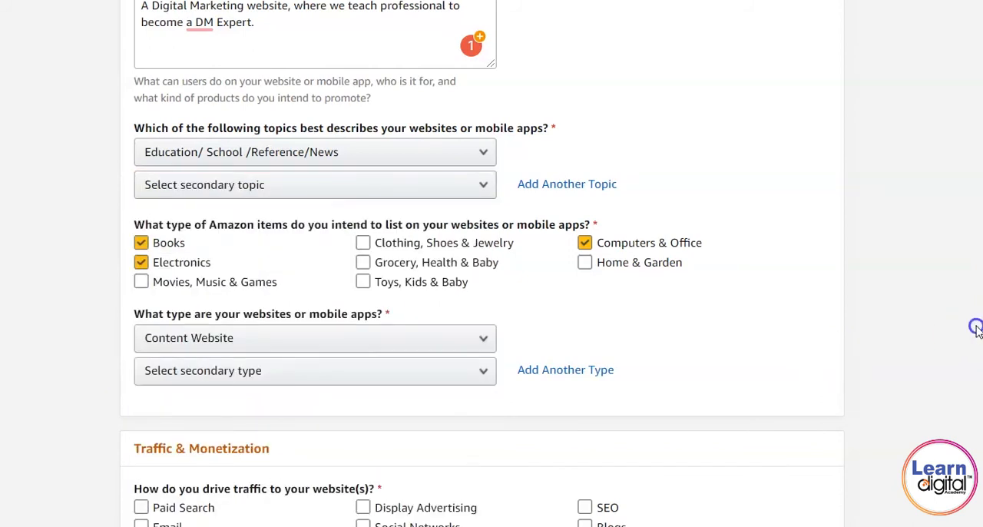
Select Paid Search, Email, Offline, Display Advertising, Social Networks, Forums, SEO, Blogs, Lead Generation and Other as the ways traffic is driven to the website.
scroll(977, 330, down, 3)
scroll(976, 330, down, 3)
click(914, 330)
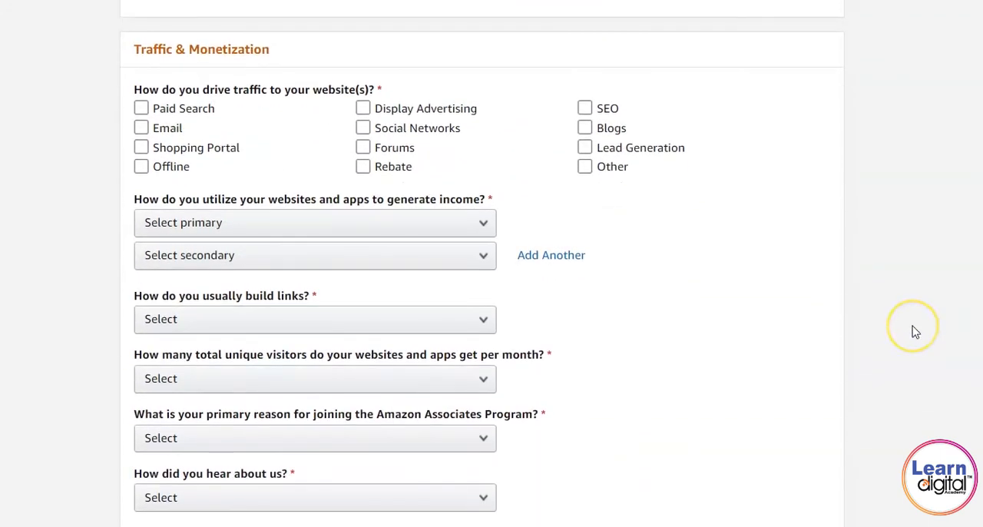
click(141, 108)
click(140, 144)
click(141, 148)
click(141, 127)
click(140, 167)
click(363, 109)
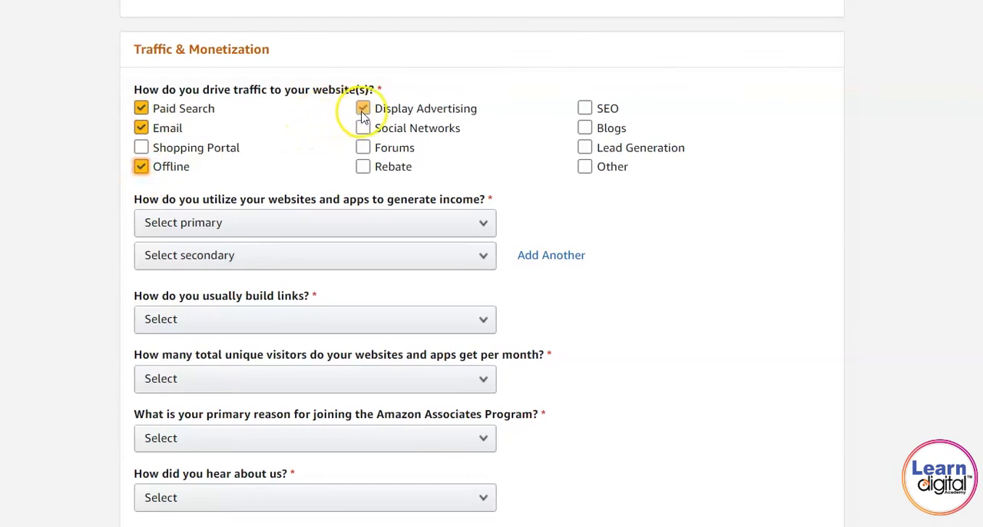
click(362, 128)
click(362, 148)
click(362, 149)
click(585, 108)
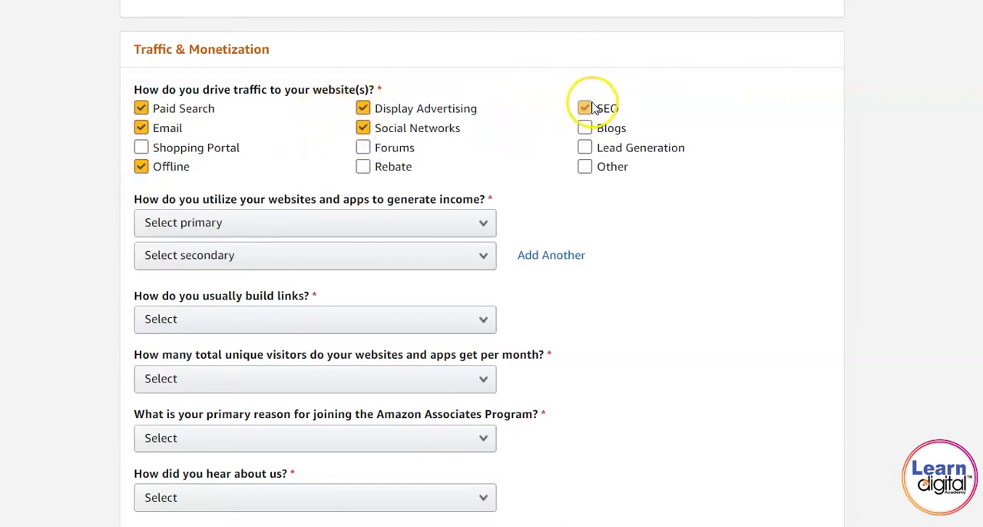
click(585, 127)
click(585, 148)
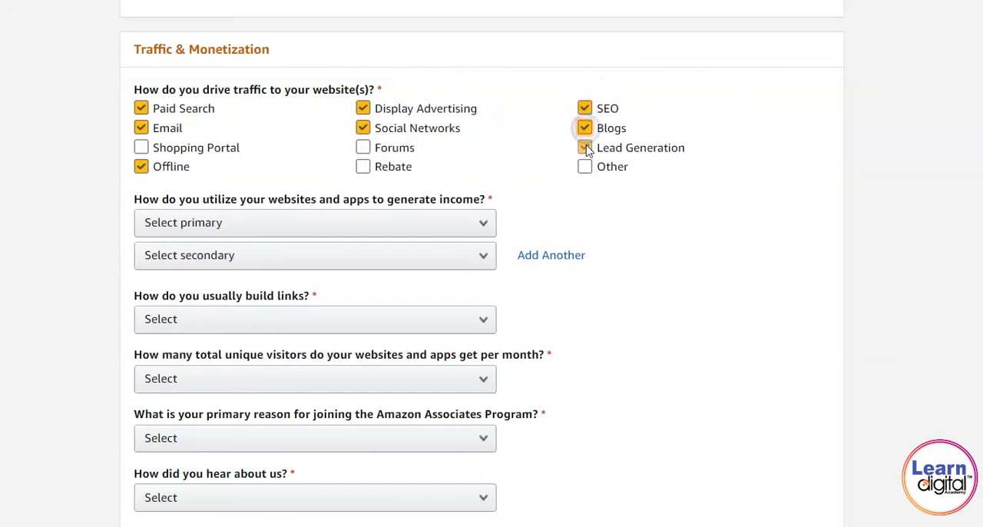
click(362, 148)
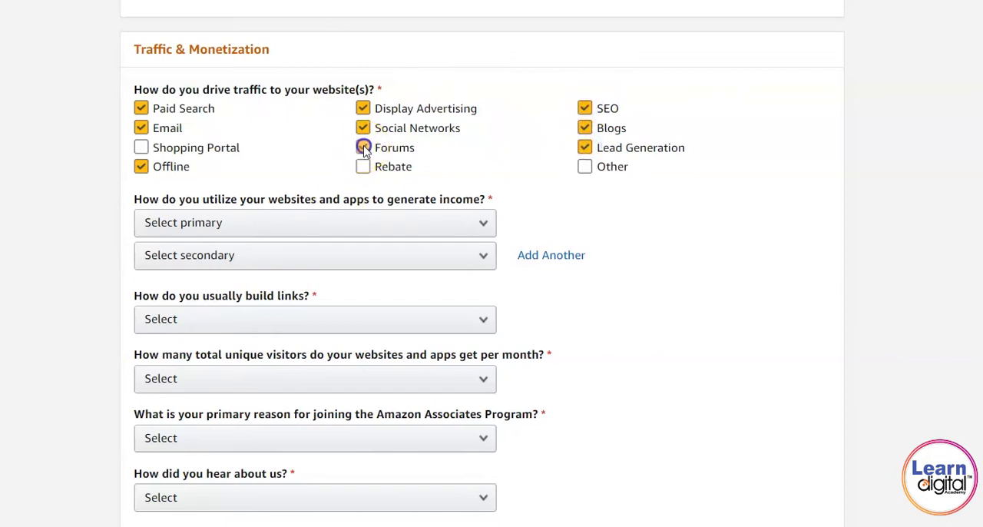
click(585, 167)
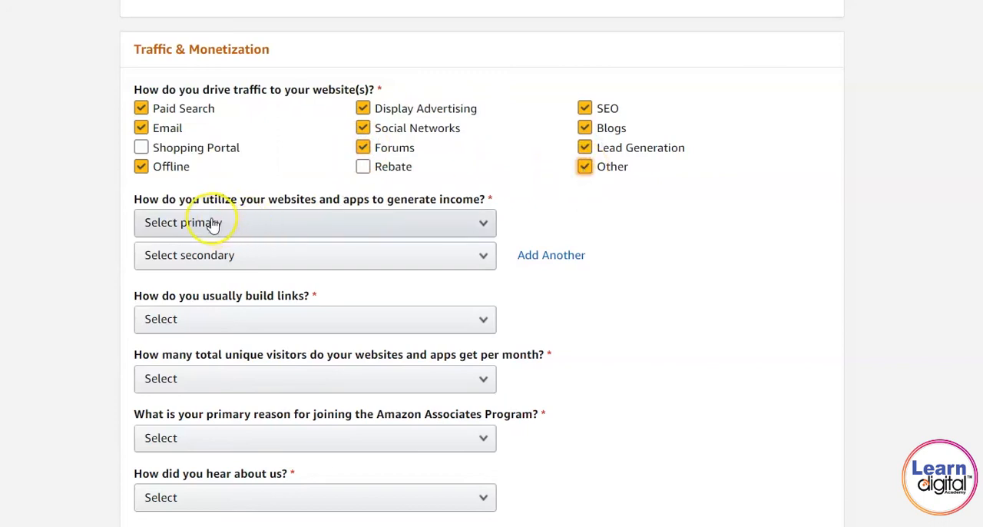
Set the primary way the website generates income to Subscription Service.
click(448, 217)
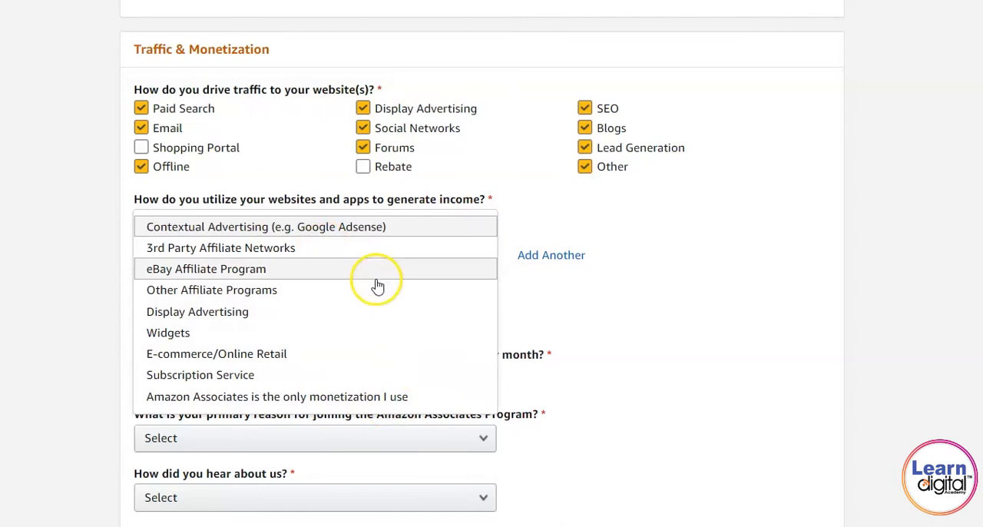
click(370, 227)
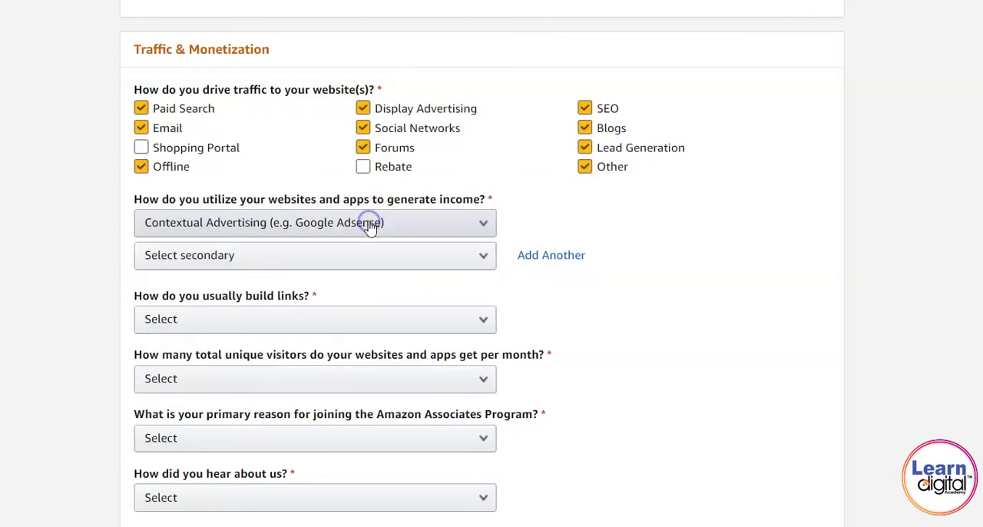
click(488, 224)
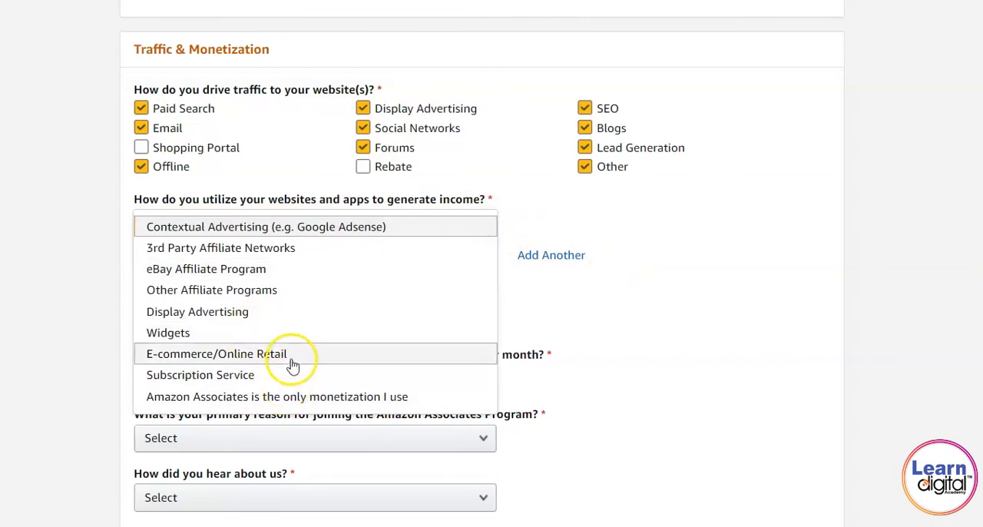
click(296, 376)
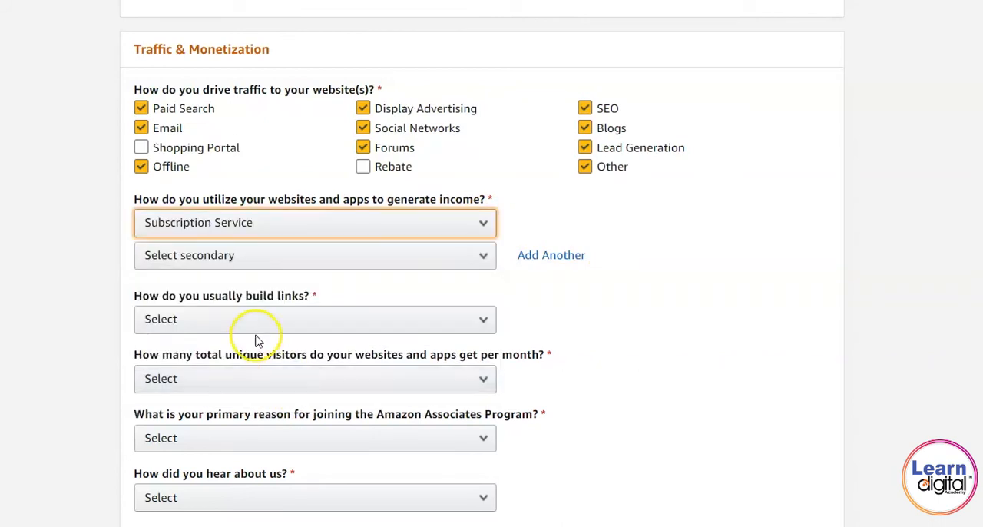
Set the usual link-building method to Blog Editor (e.g. Blogger, Wordpress, Typepad) and the monthly unique visitors to From 50,001 to 500,000.
click(295, 315)
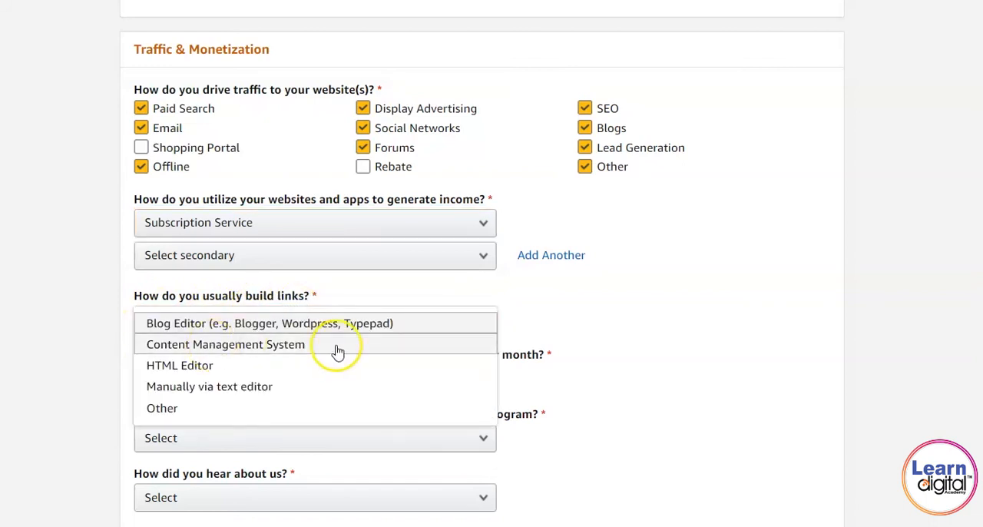
click(285, 324)
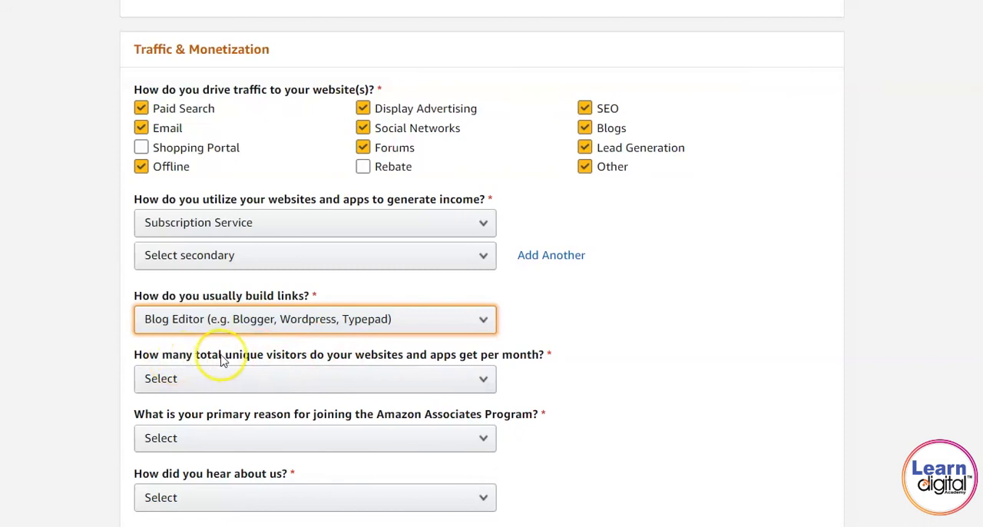
click(310, 379)
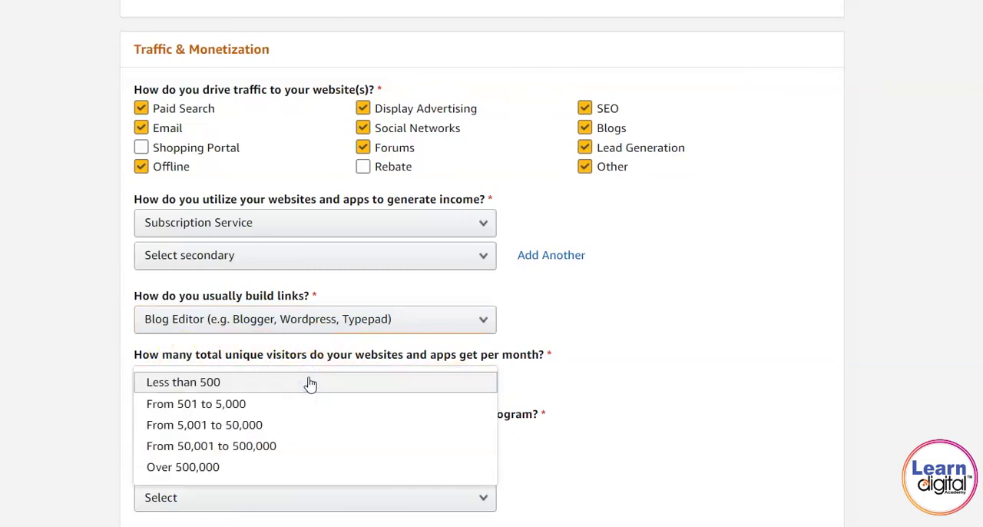
click(288, 446)
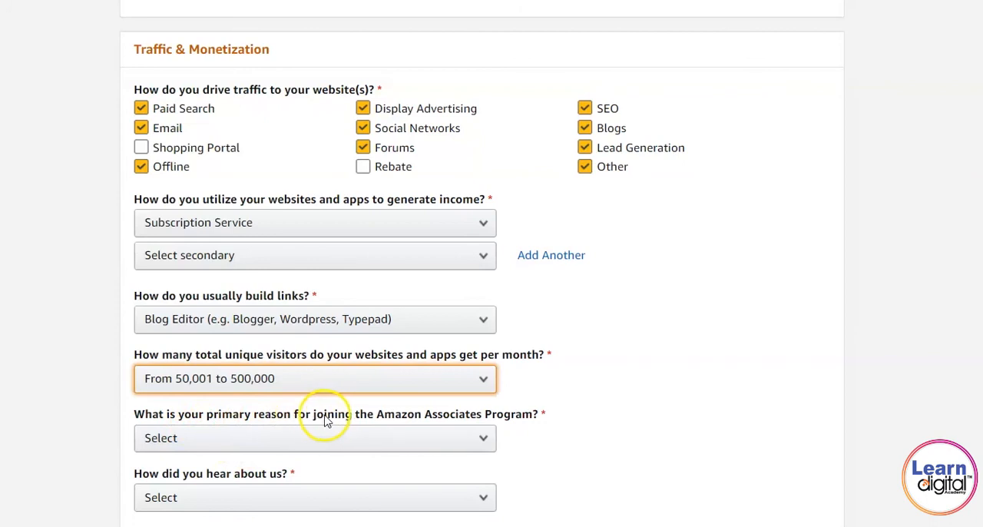
click(328, 387)
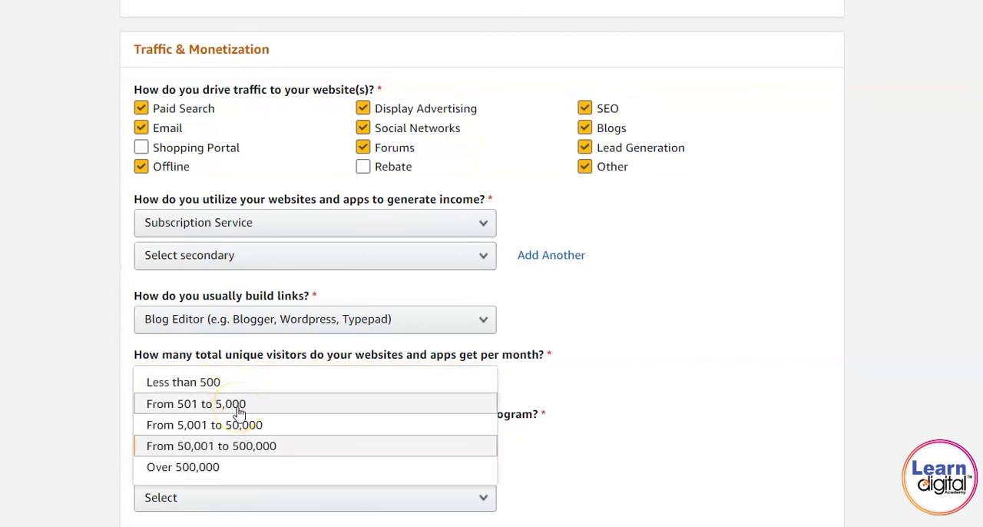
click(267, 447)
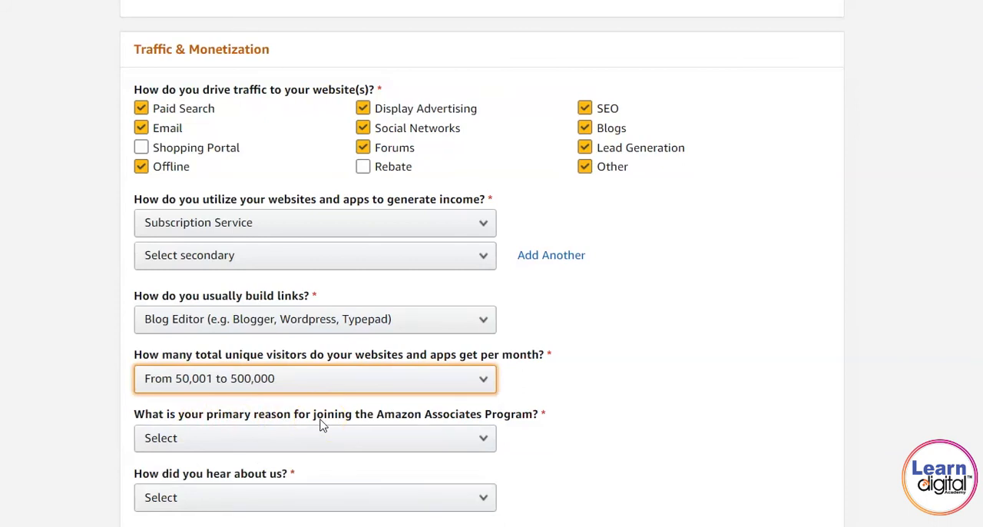
Set the primary reason for joining the Amazon Associates Program to To monetize my site and the referral source to Online Search.
click(325, 444)
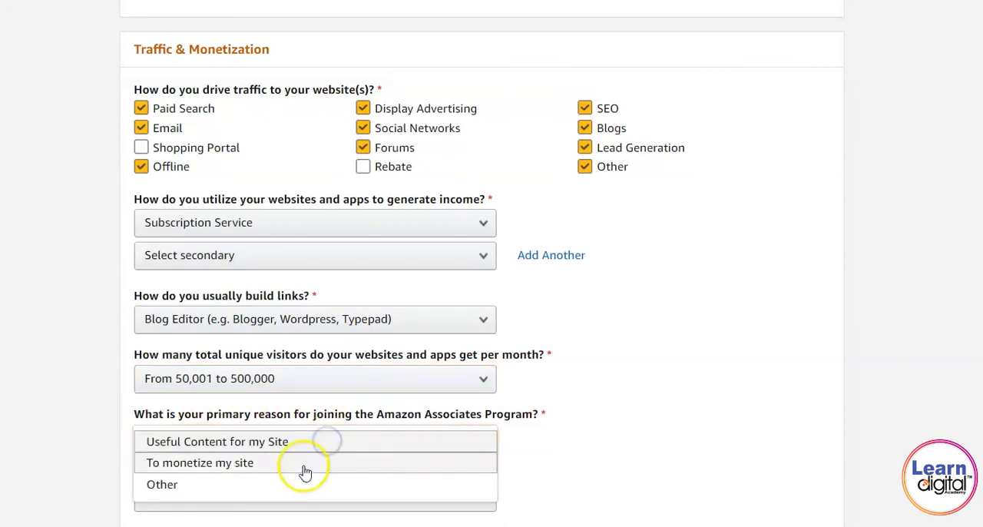
click(303, 468)
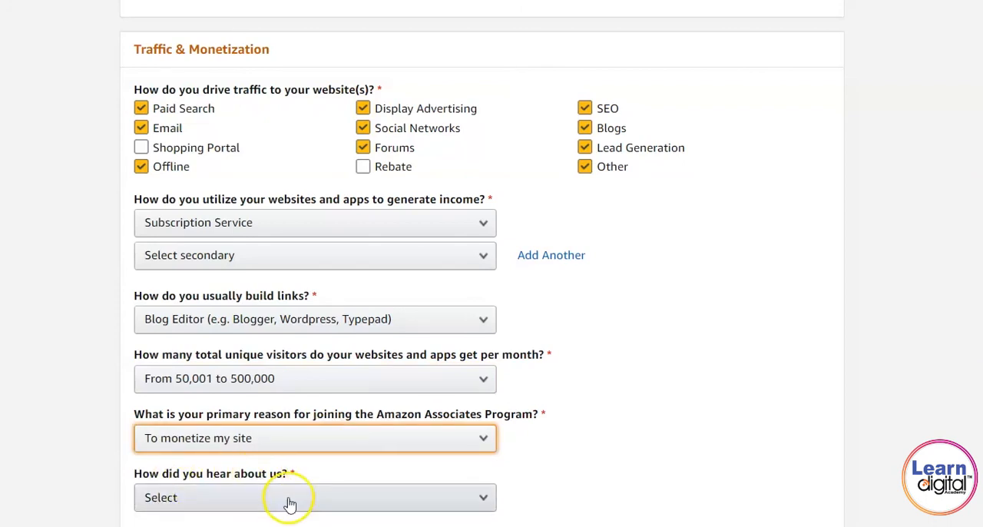
click(289, 503)
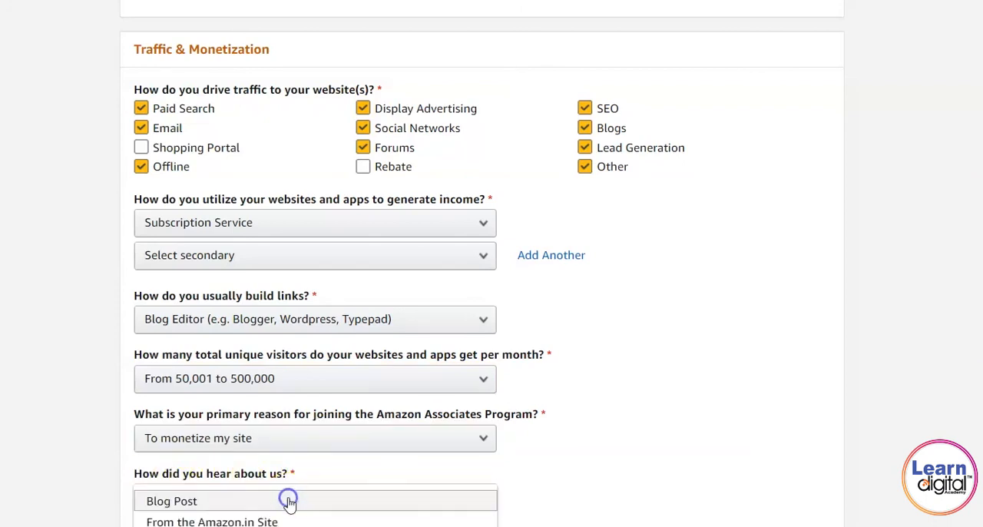
click(226, 526)
click(960, 294)
Enter the captcha characters, agree to the Associates Program Operating Agreement, and submit the finished application.
scroll(960, 295, down, 5)
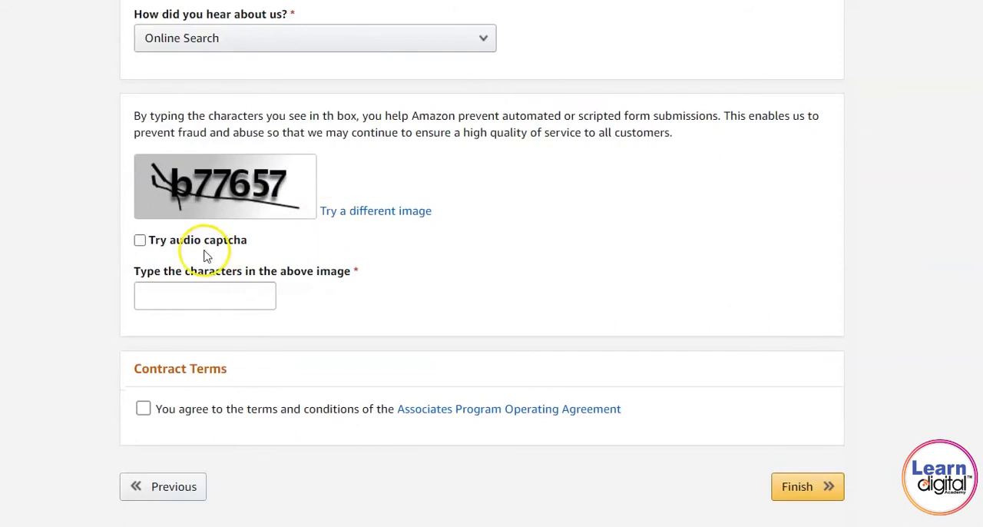
click(208, 298)
text(b77657)
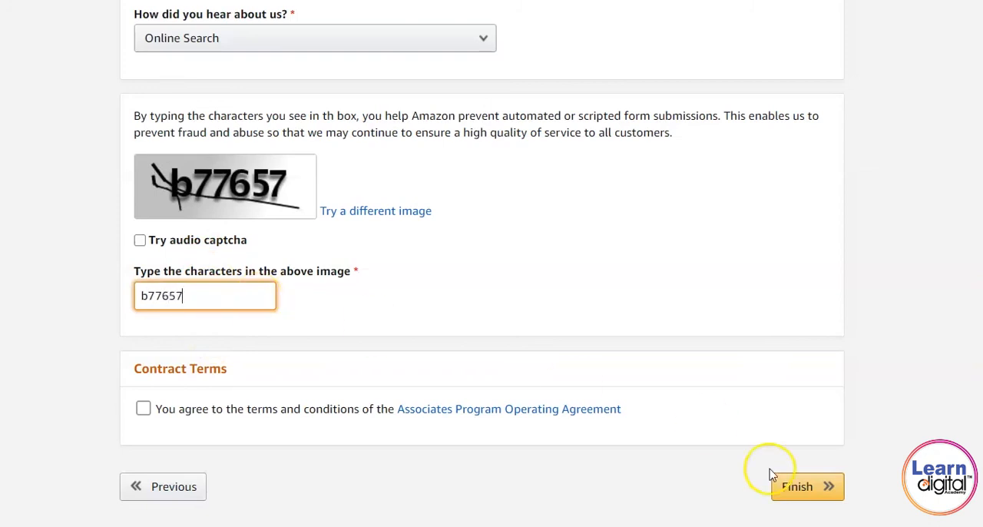
click(143, 409)
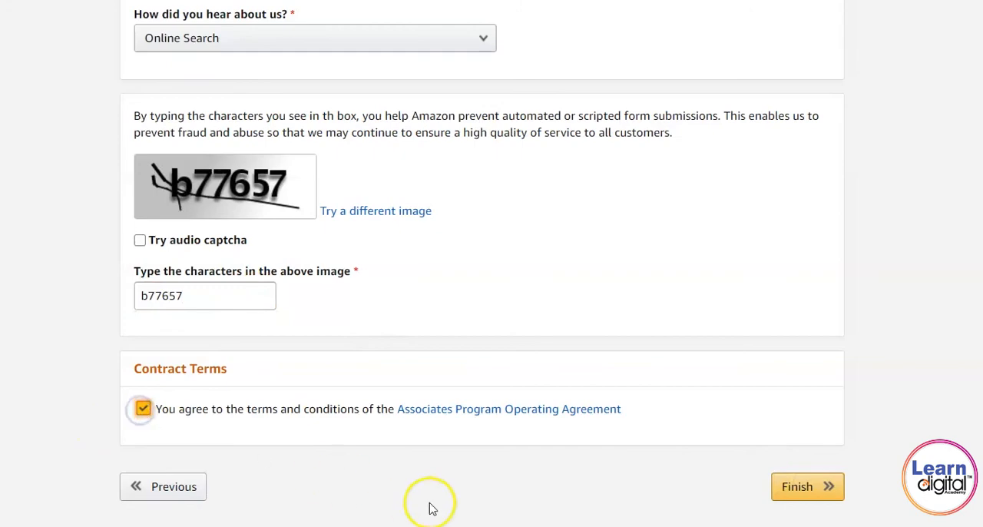
click(833, 497)
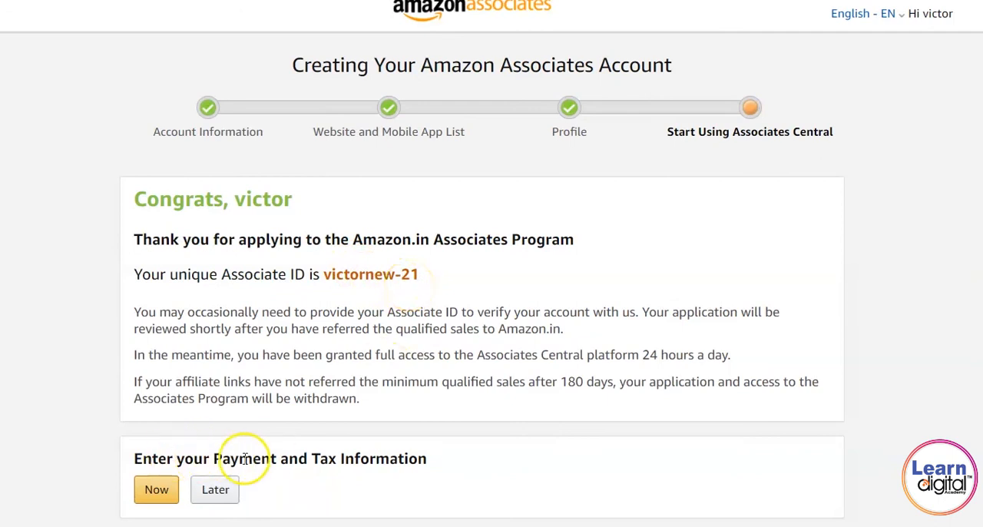
Choose to enter the payment and tax information now and log in again with the account password.
click(156, 490)
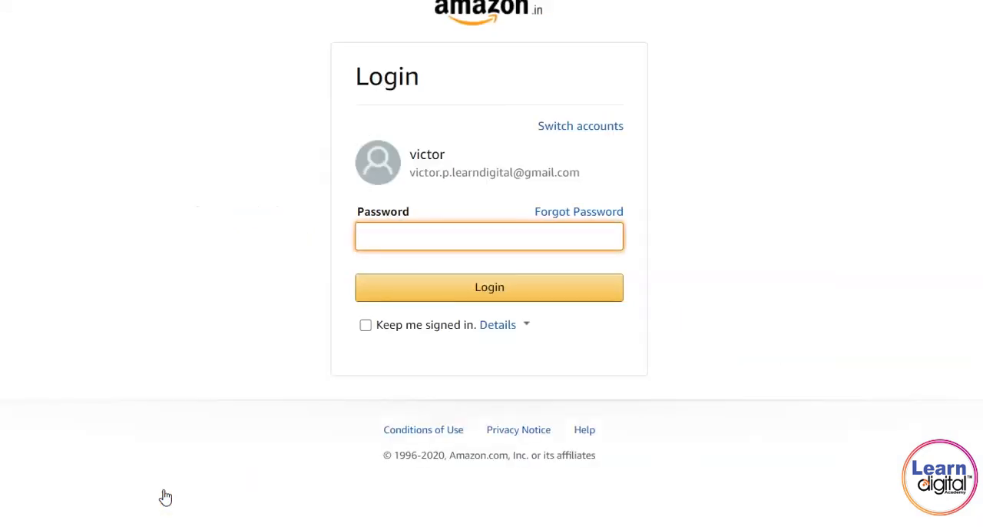
click(443, 238)
click(450, 281)
click(449, 280)
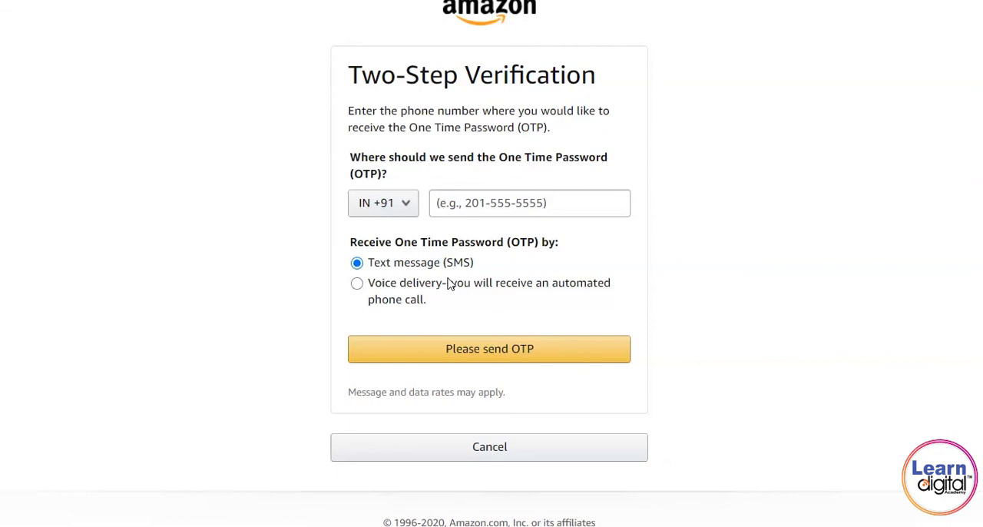
Enter the phone number for two-step verification and request the One Time Password by text message (SMS).
click(497, 197)
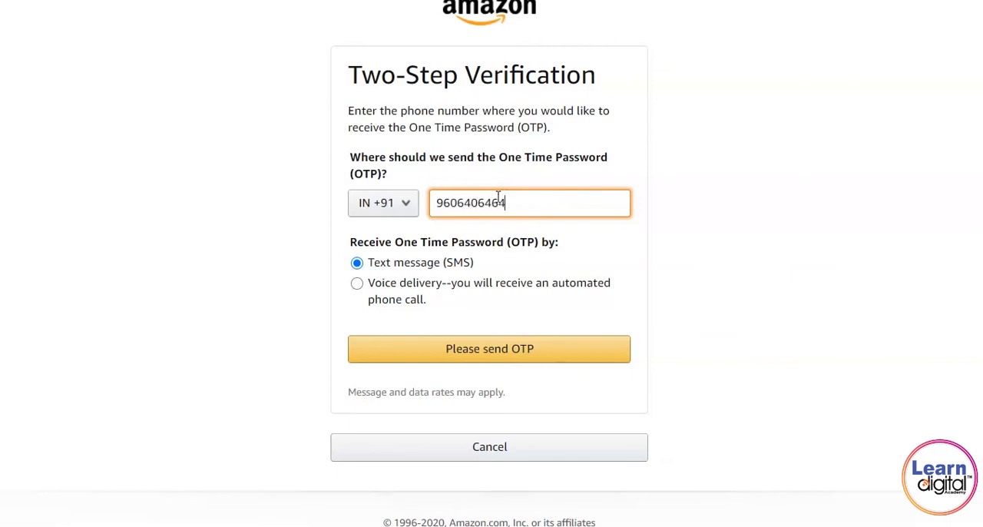
click(527, 347)
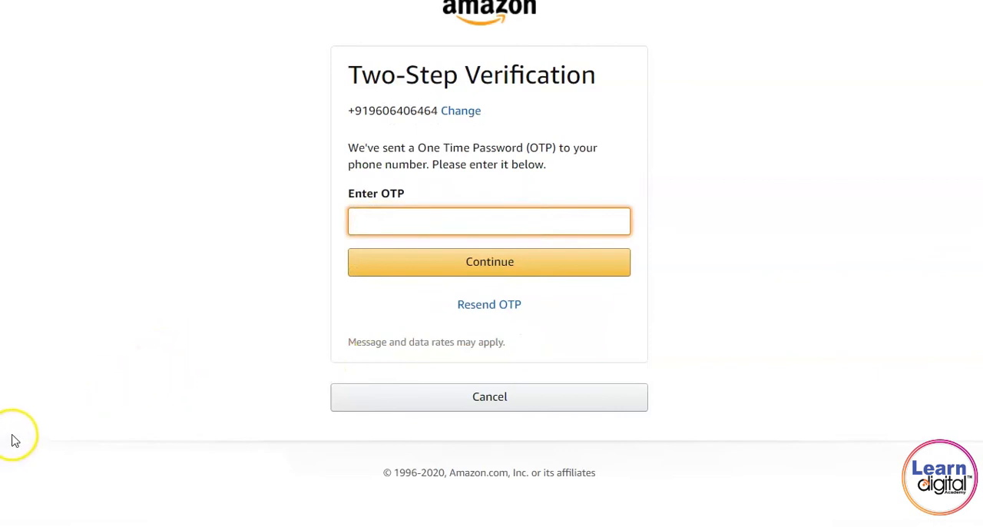
Enter the received One Time Password and continue to the payment method page.
click(436, 226)
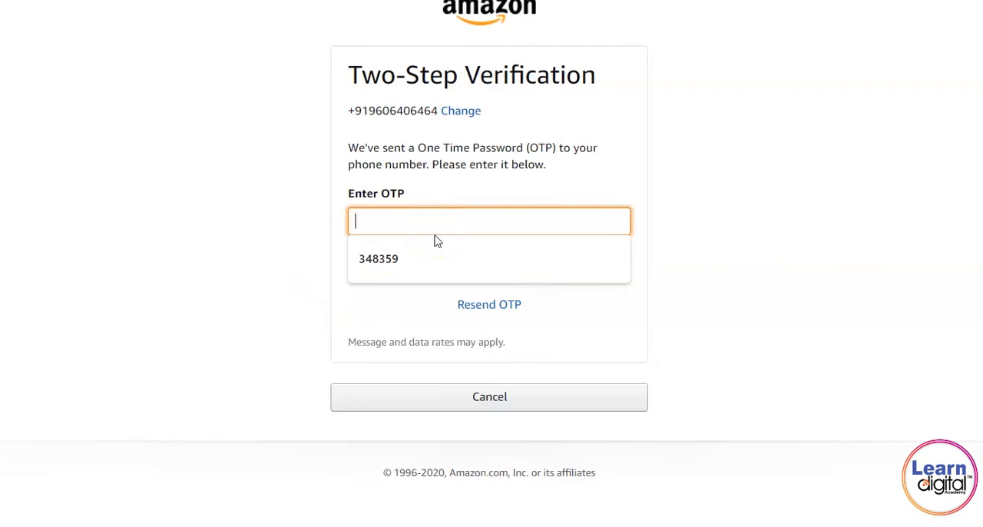
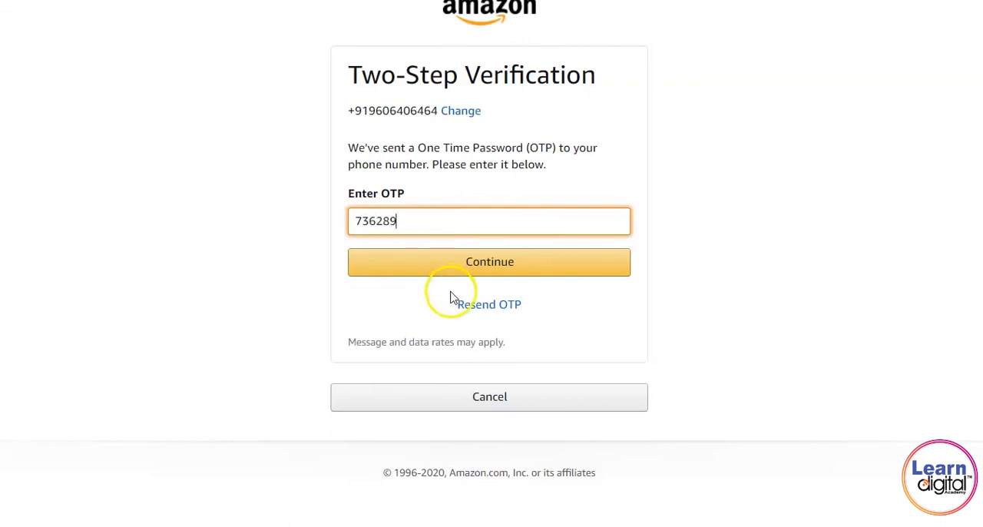
click(486, 265)
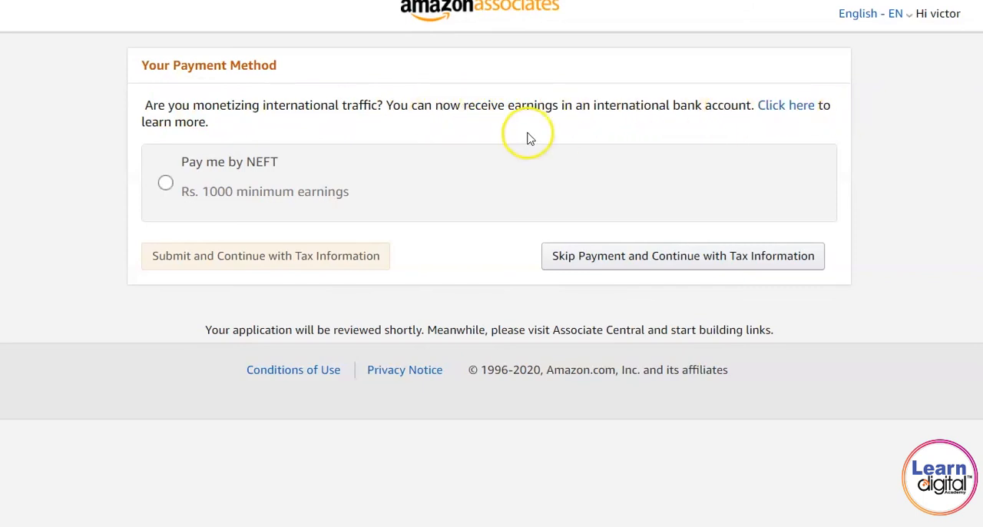
Select Pay me by NEFT and examine the required account holder, account number, bank name and IFSC code fields.
click(404, 164)
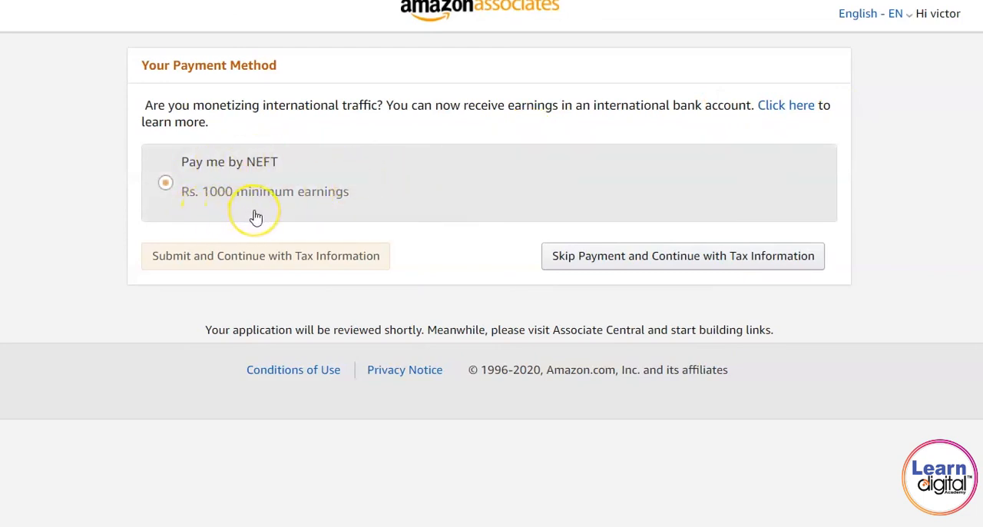
click(164, 184)
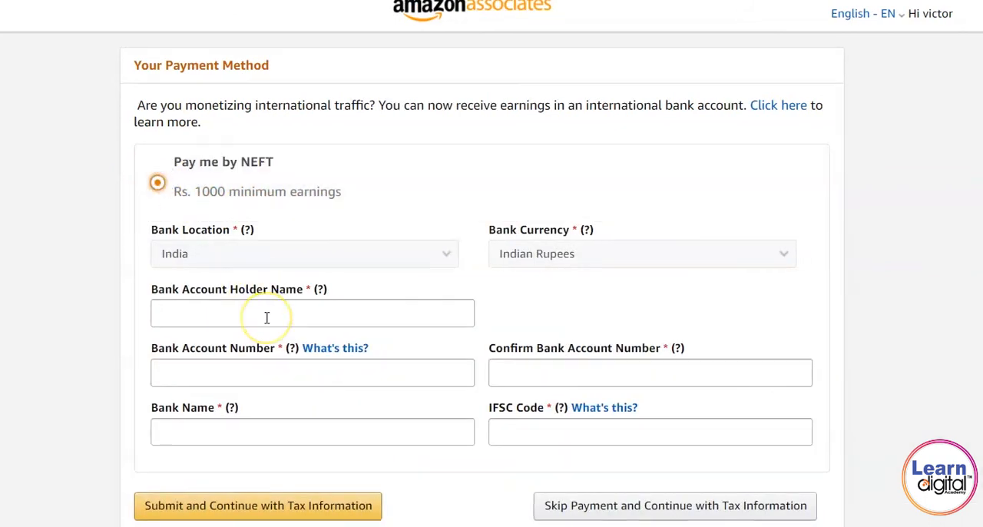
click(266, 318)
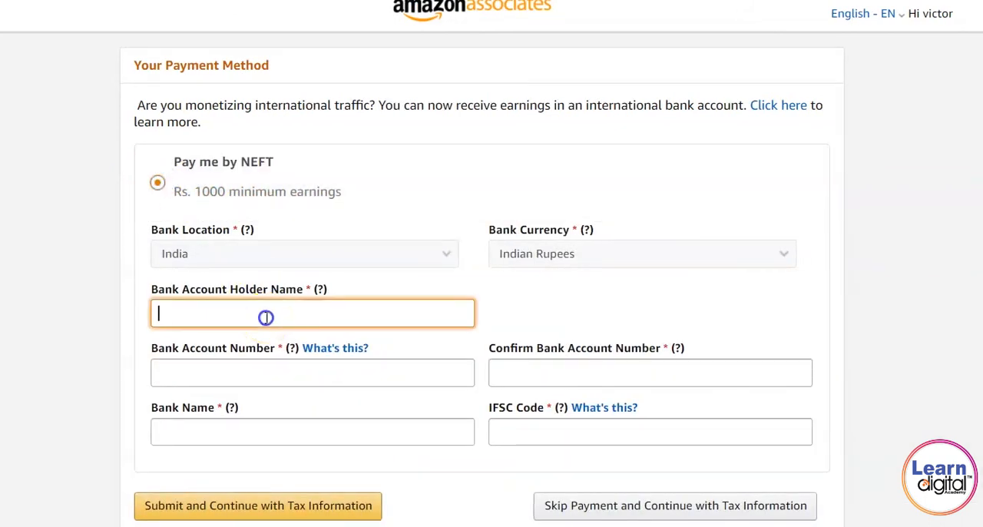
click(276, 372)
click(36, 363)
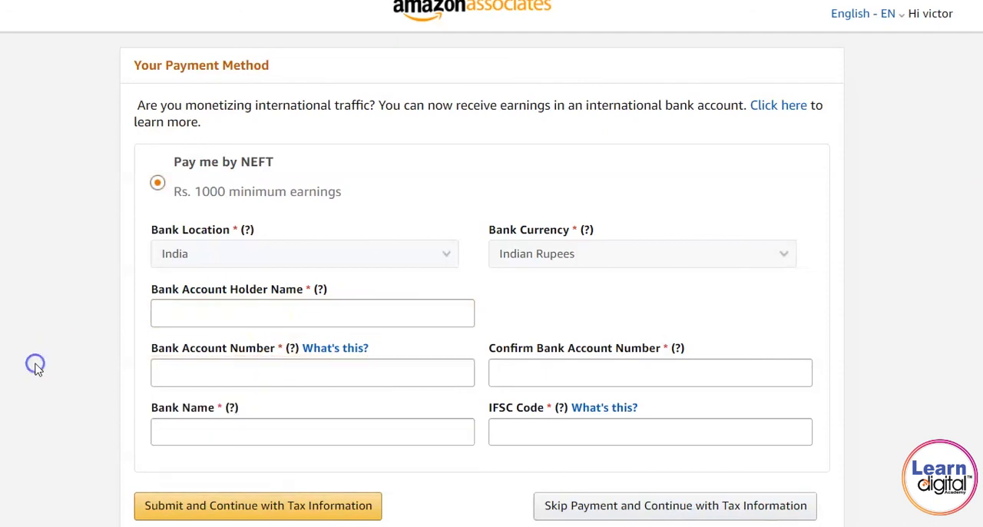
click(597, 432)
Skip the payment details and continue with the tax information.
click(791, 520)
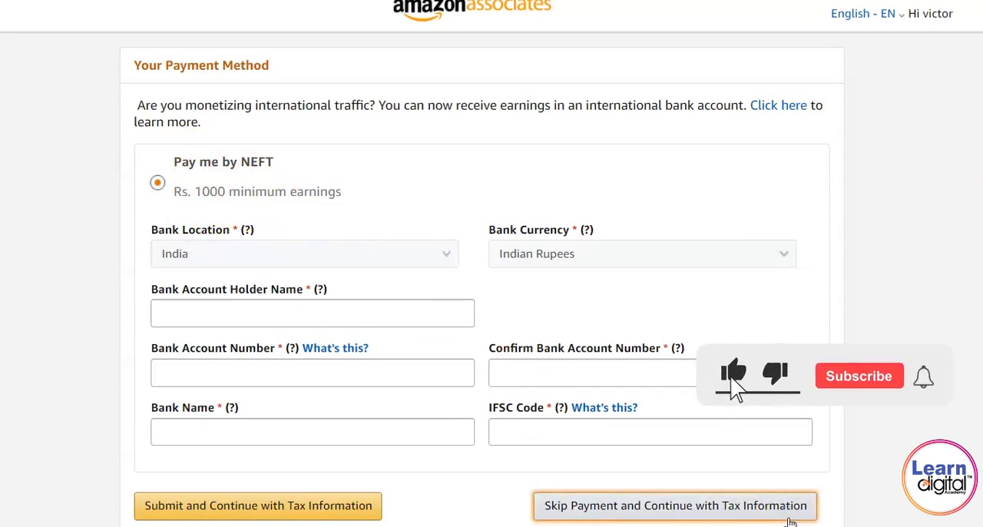
click(530, 506)
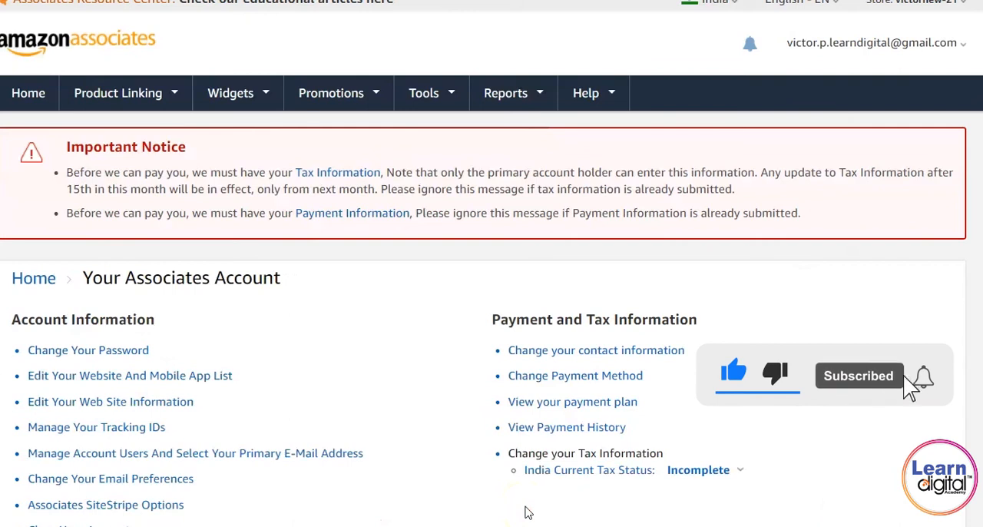